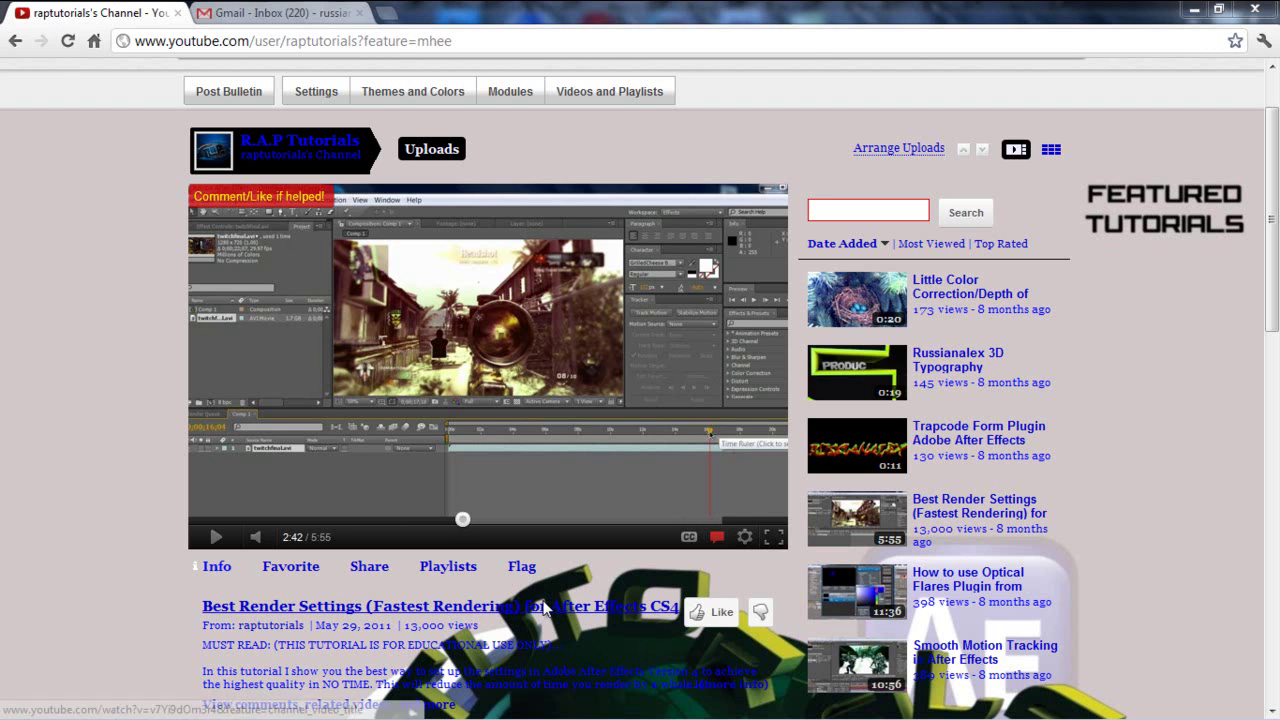
scroll(158, 577, down, 1)
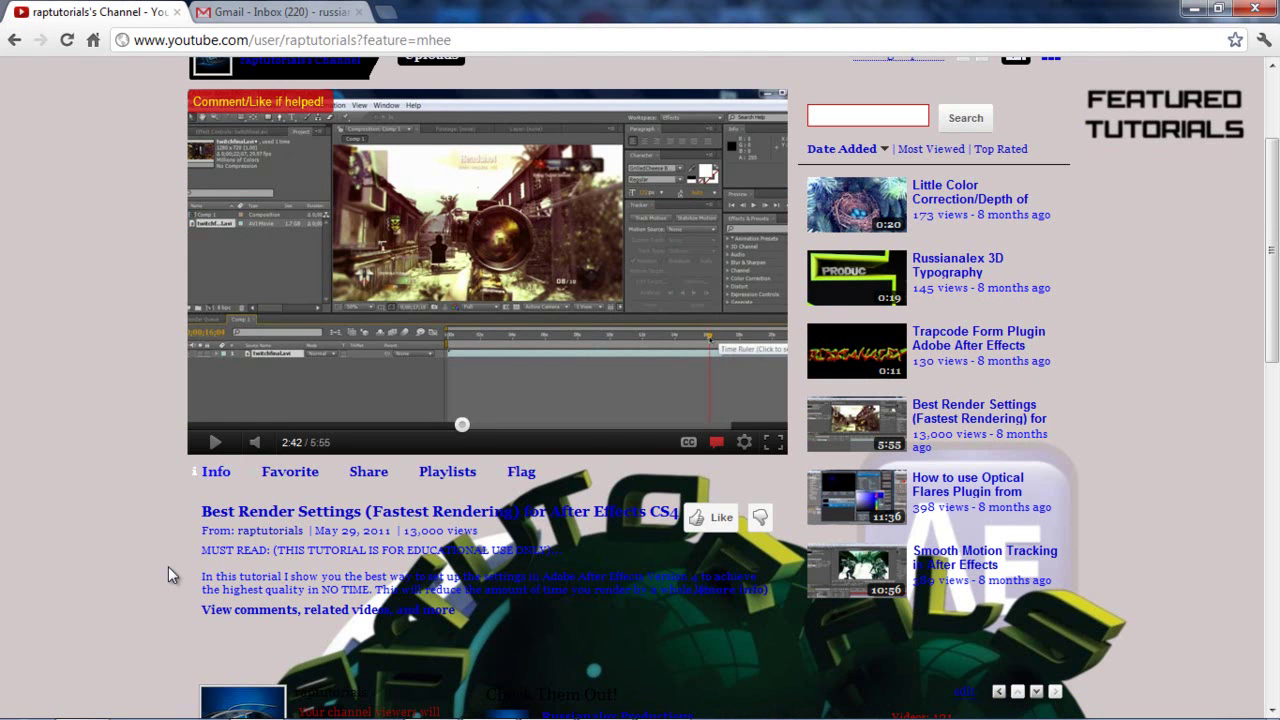
scroll(101, 603, down, 1)
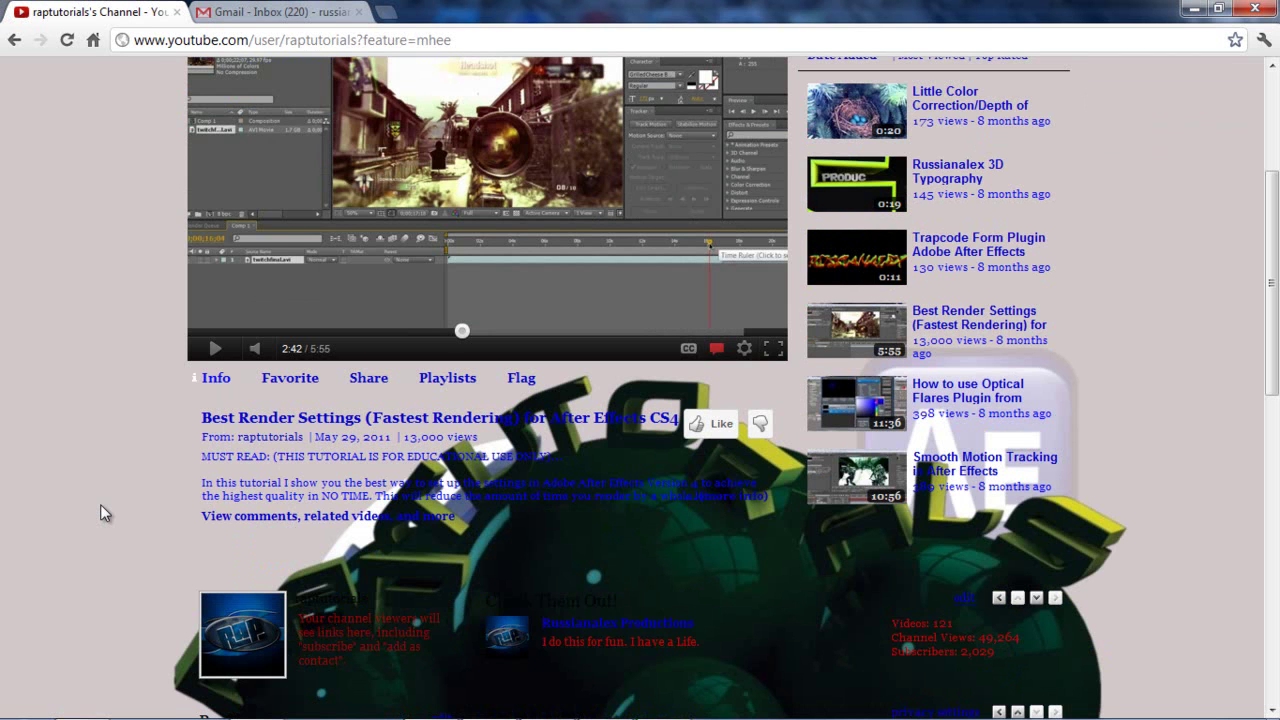
scroll(100, 513, up, 1)
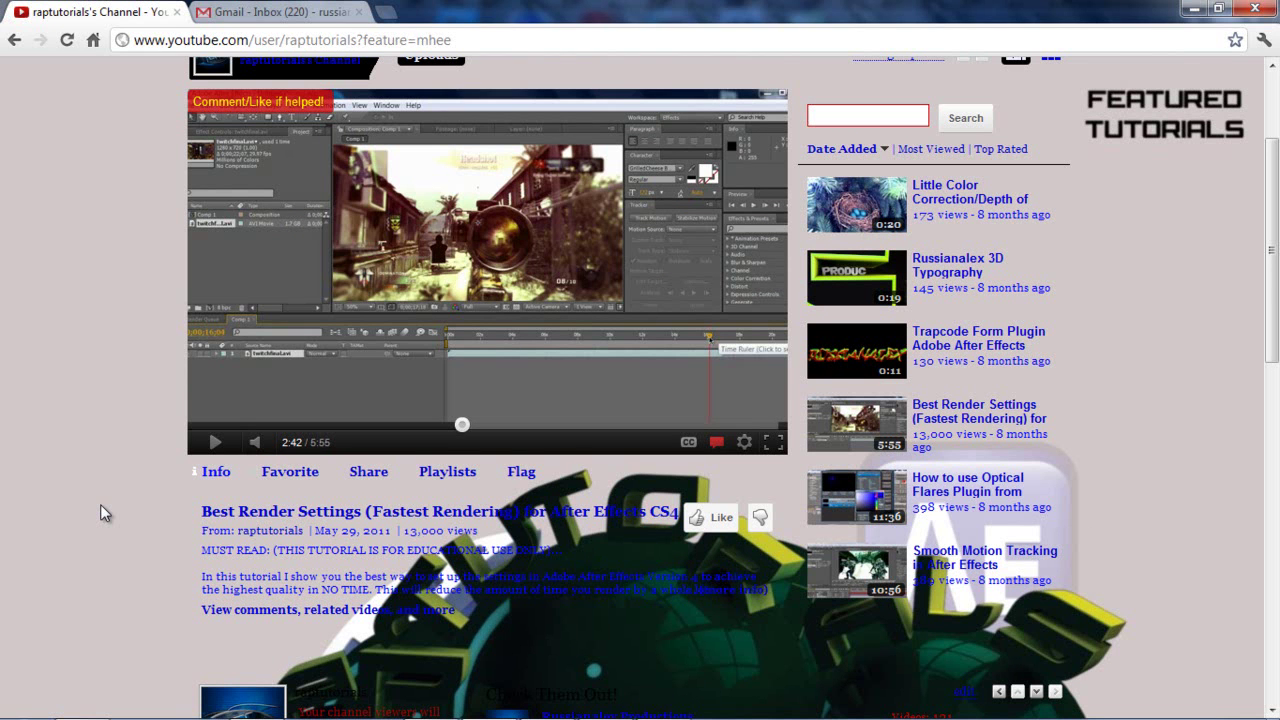
scroll(100, 504, down, 1)
mouse_move(489, 705)
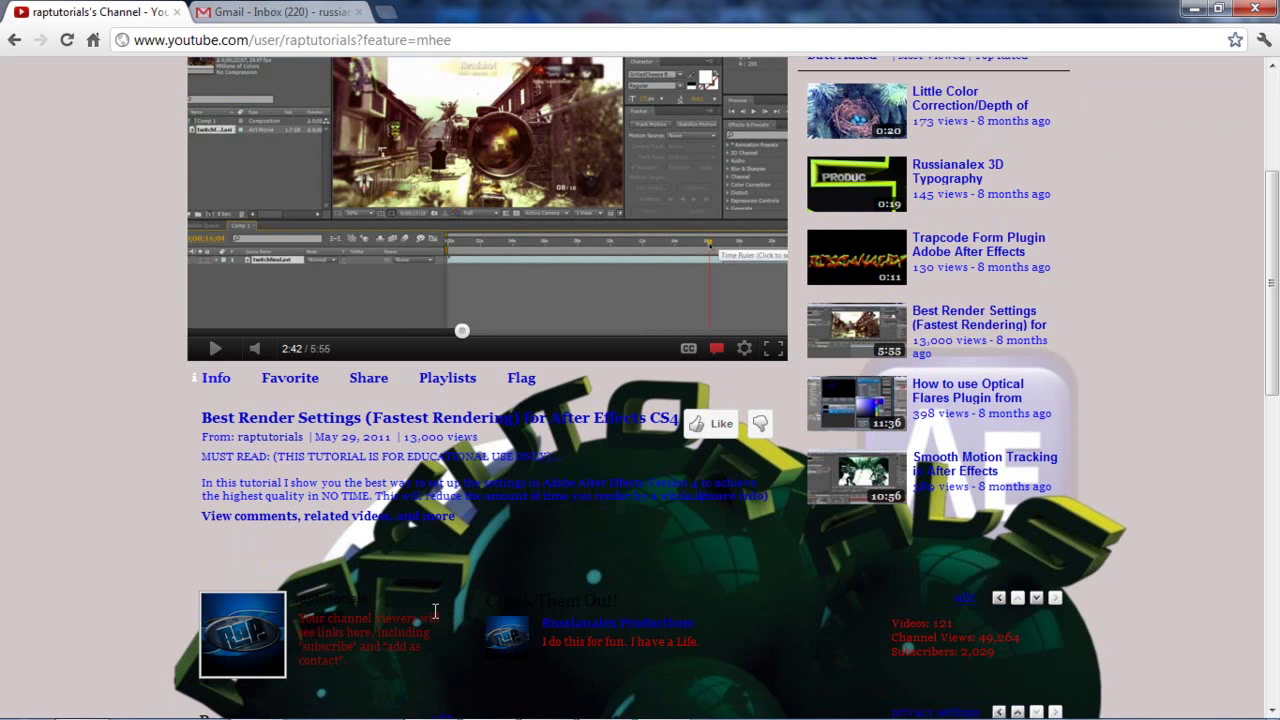
scroll(410, 600, up, 1)
scroll(406, 592, up, 2)
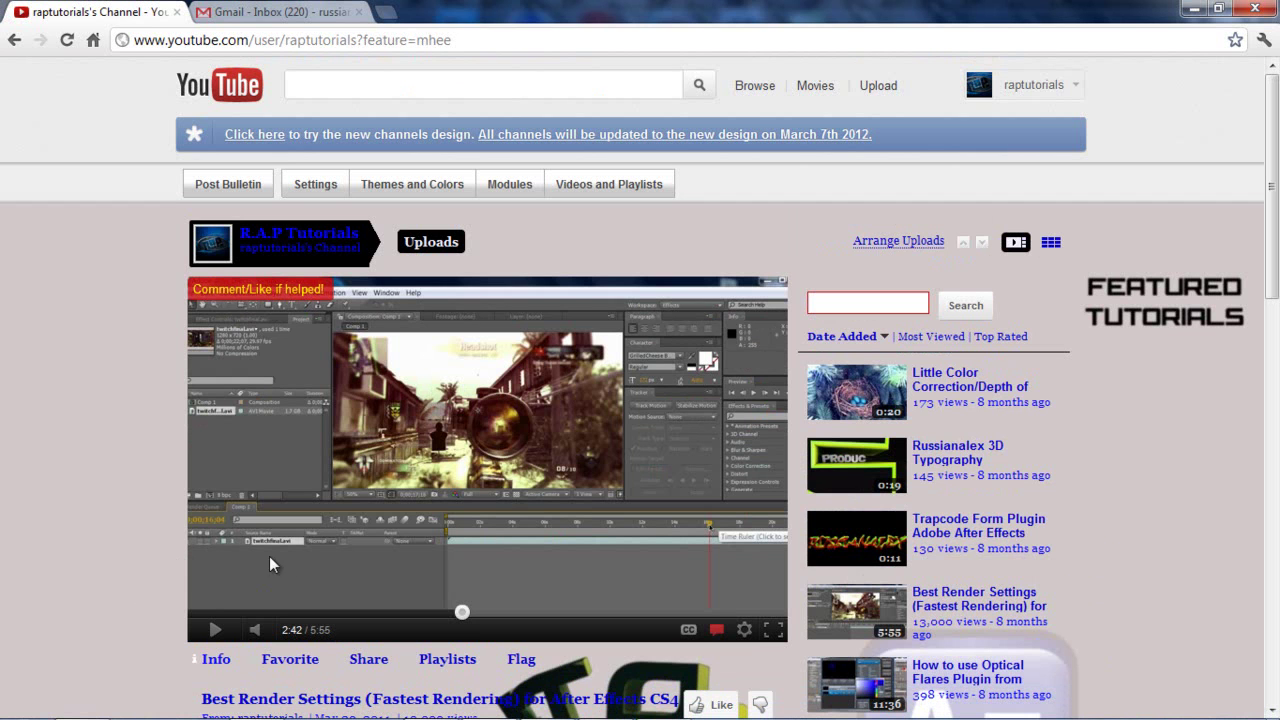
Step: Switch to Windows Media Player, play the FINISHEDMINI-EDIT video at a lower volume and close the player
mouse_move(536, 705)
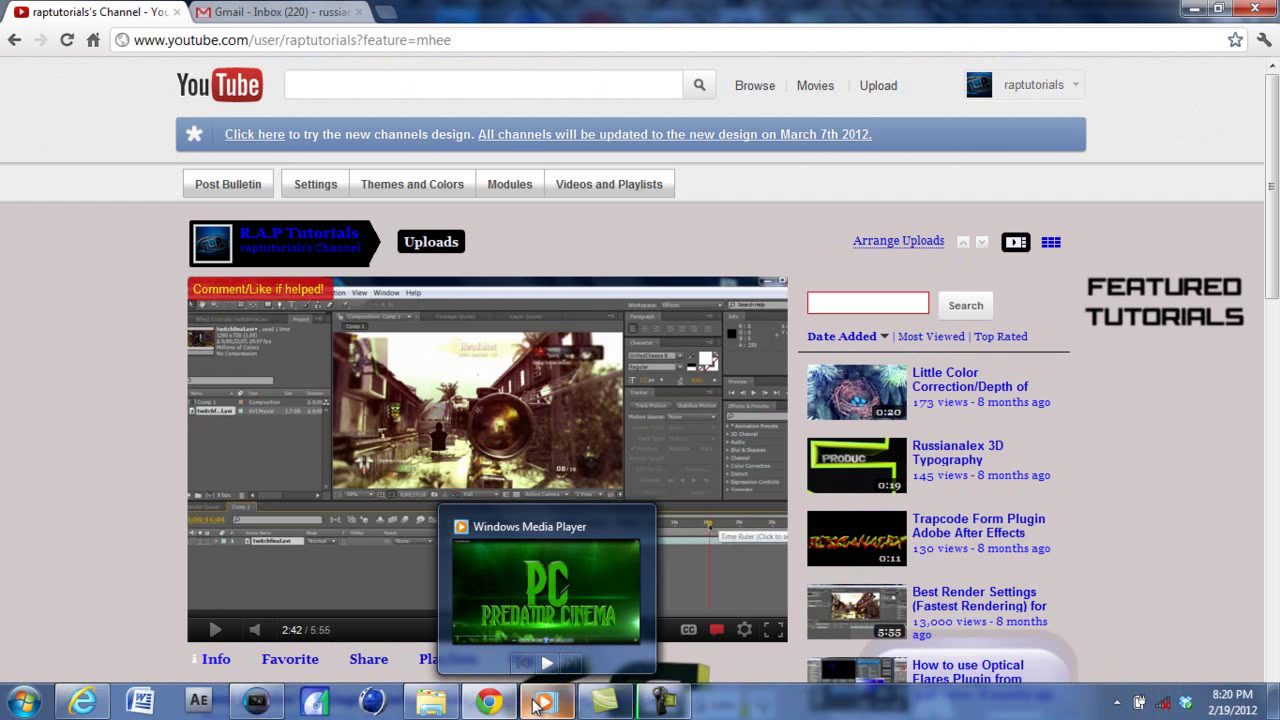
click(537, 610)
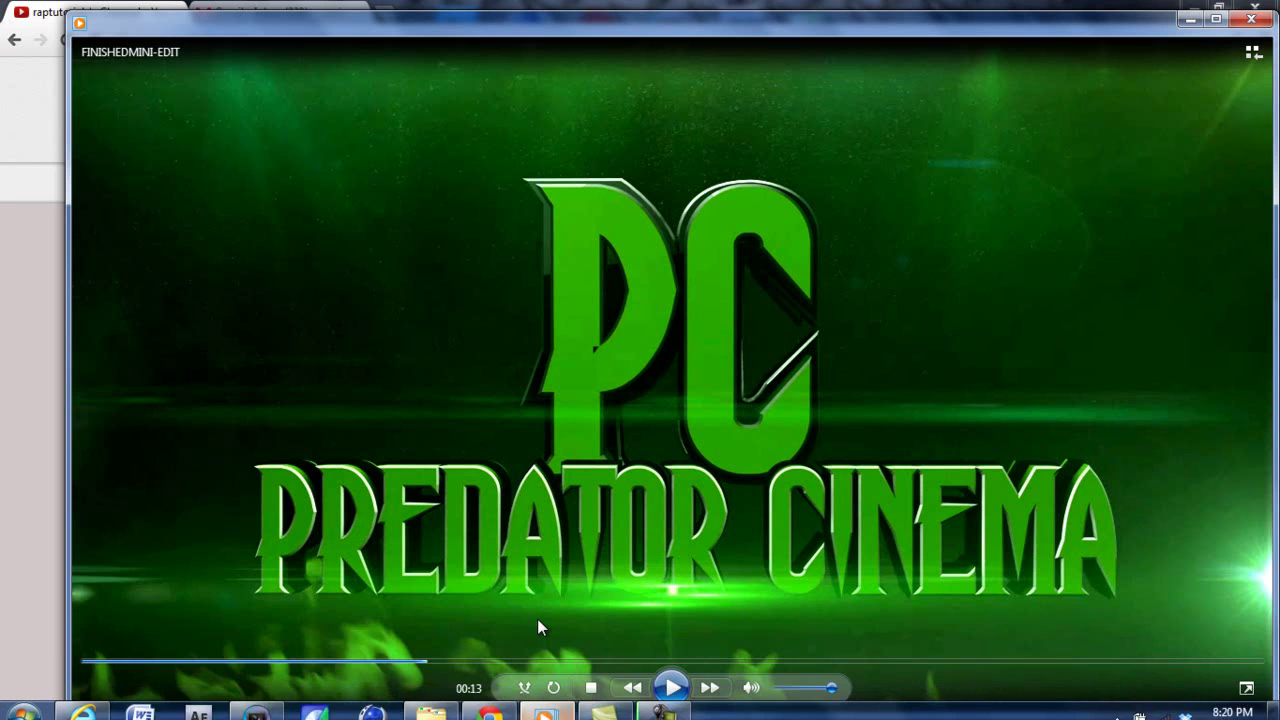
click(671, 688)
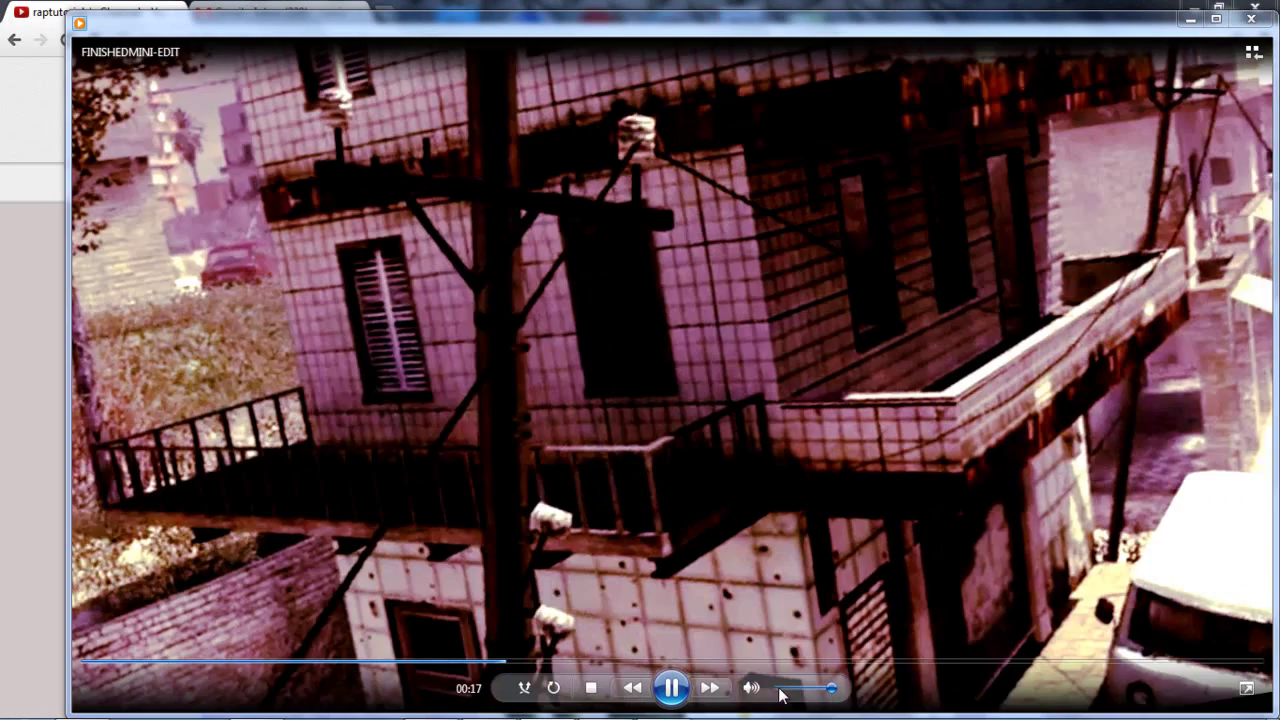
click(783, 689)
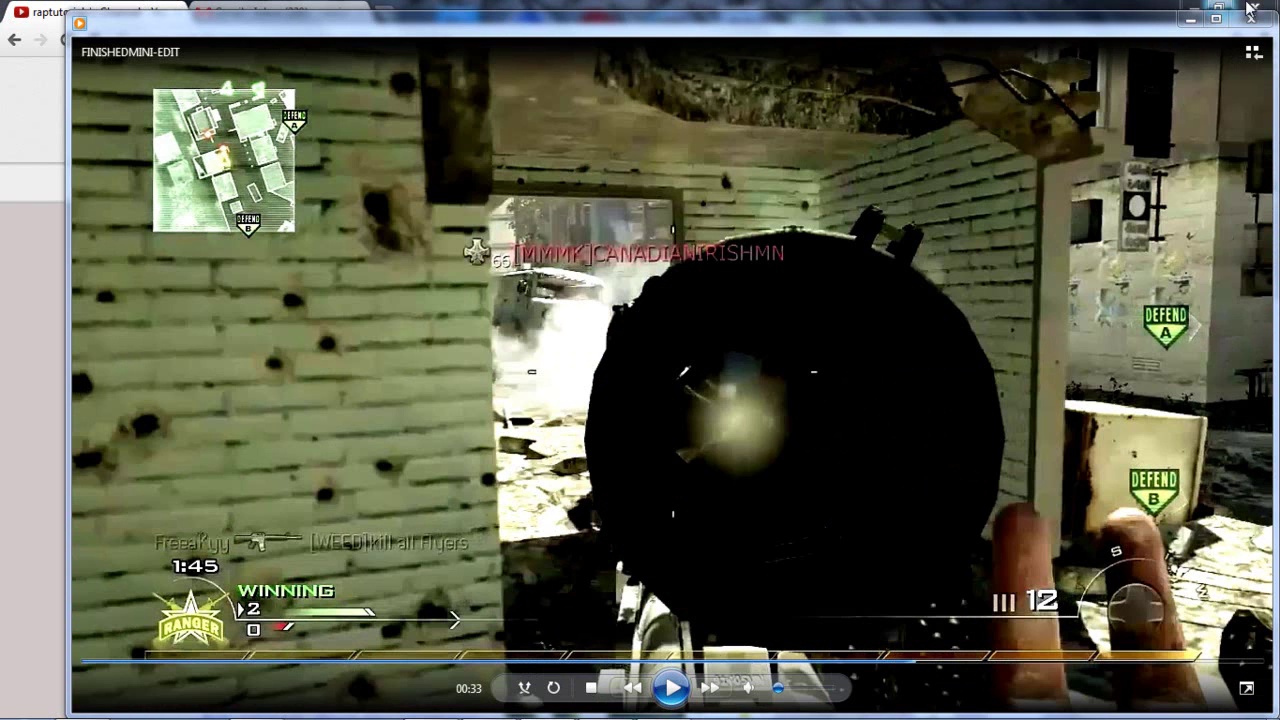
click(1250, 18)
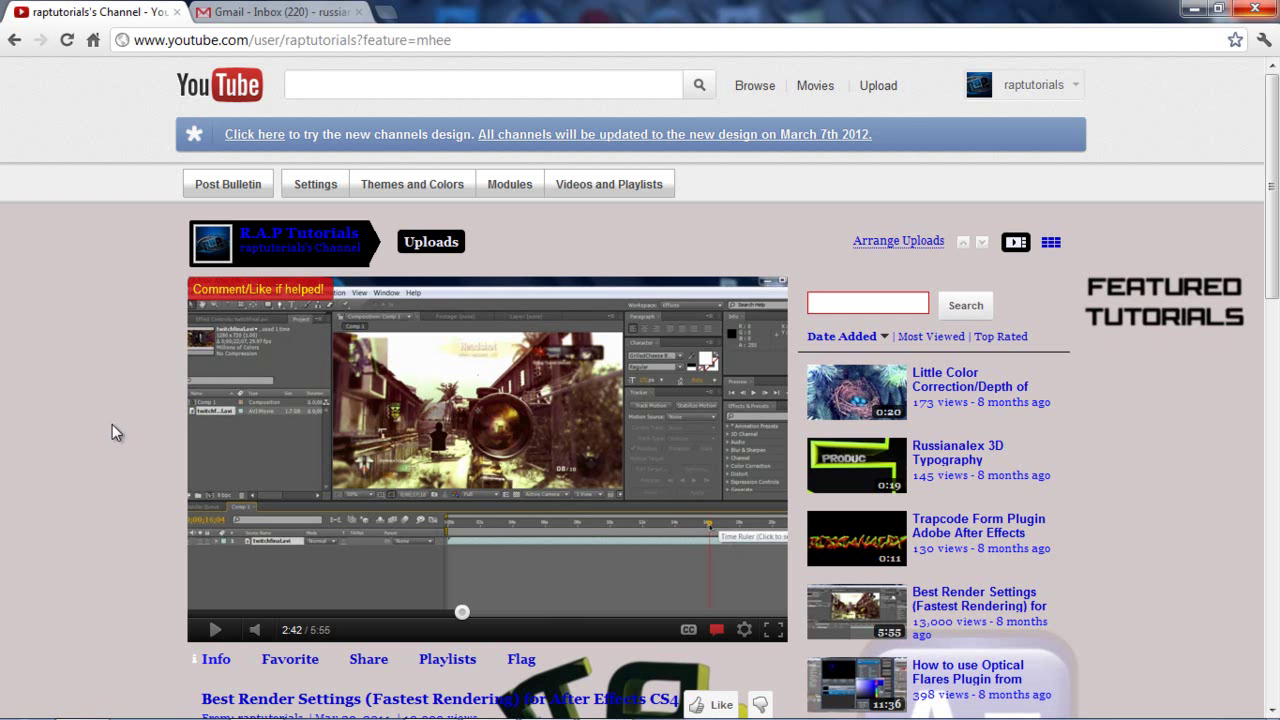
Step: Switch to Vegas Pro and place the timeline cursor near marker 5
scroll(150, 408, down, 5)
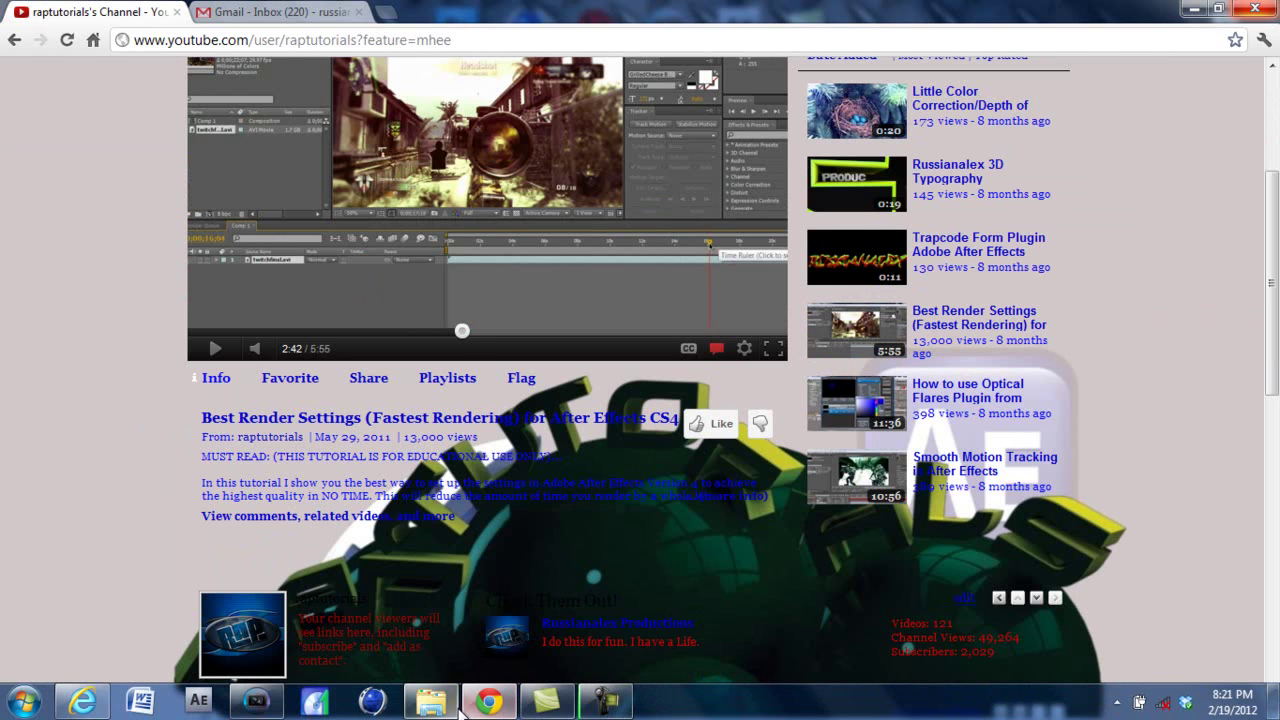
click(275, 710)
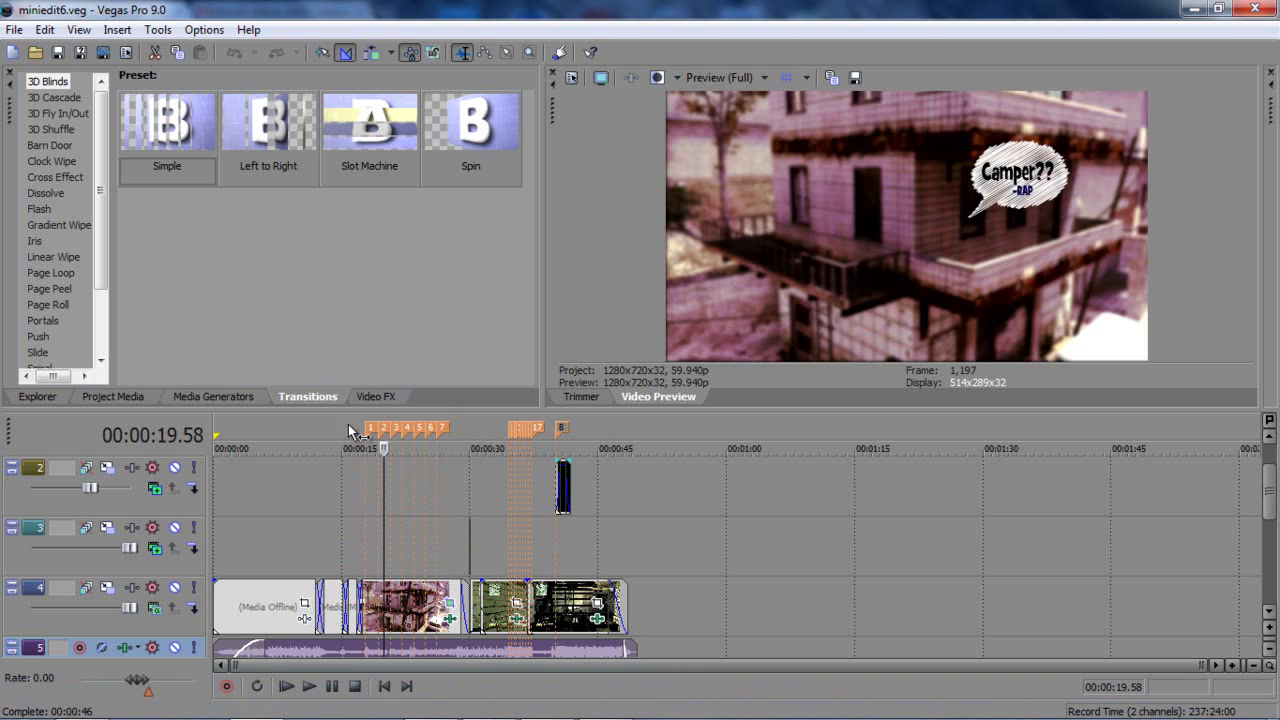
click(350, 426)
click(450, 438)
scroll(445, 443, up, 6)
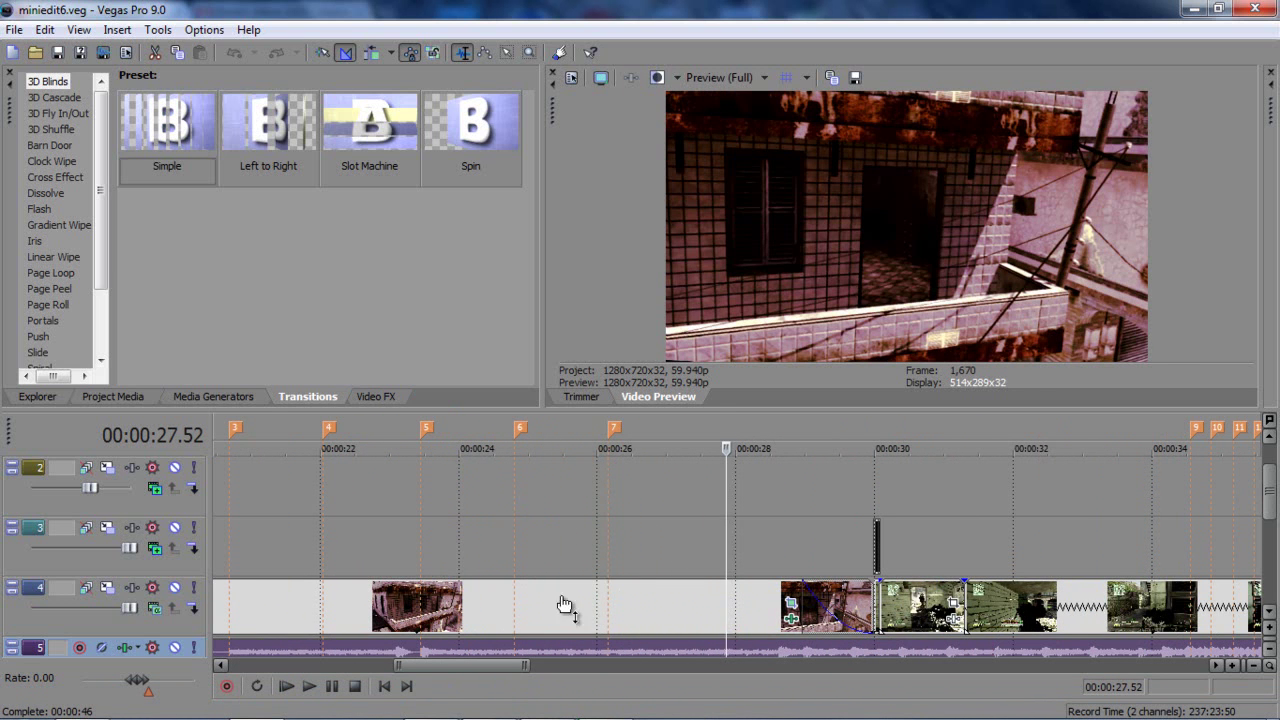
click(419, 436)
click(421, 431)
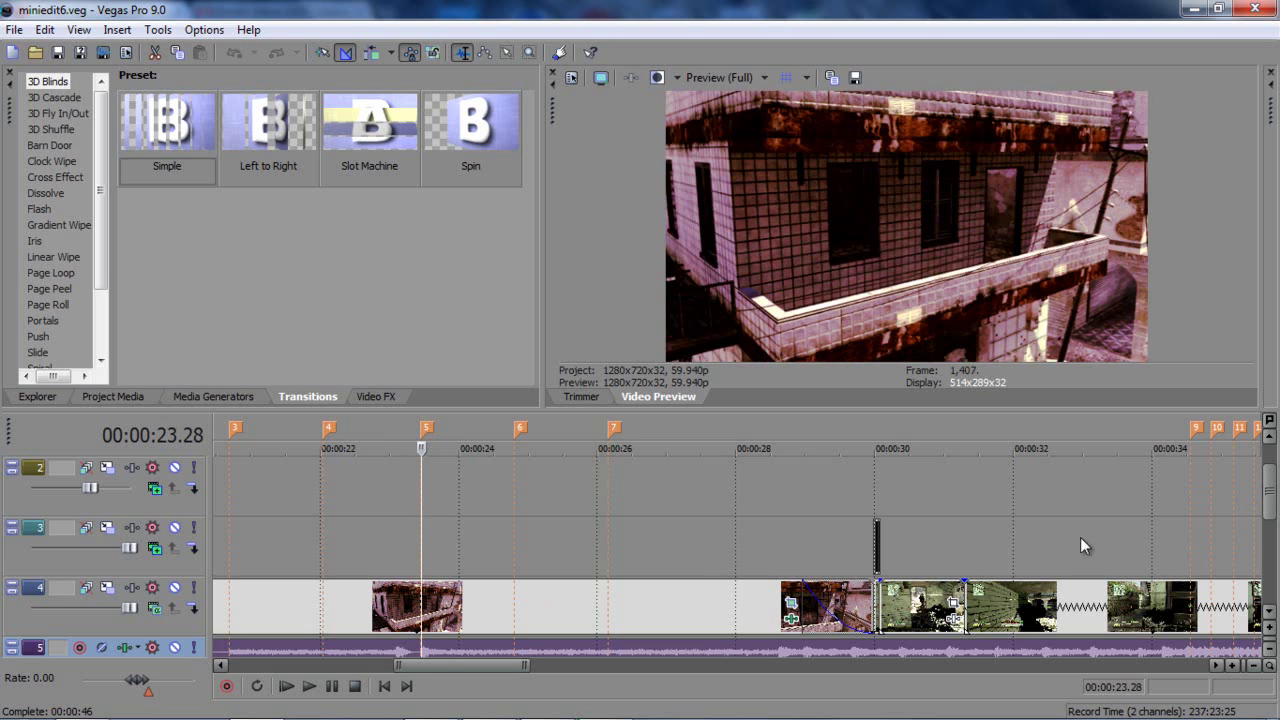
Step: Place the cursor exactly on marker 5 and examine the song's waveform on audio track 5 there up close
drag(1272, 505, 1274, 540)
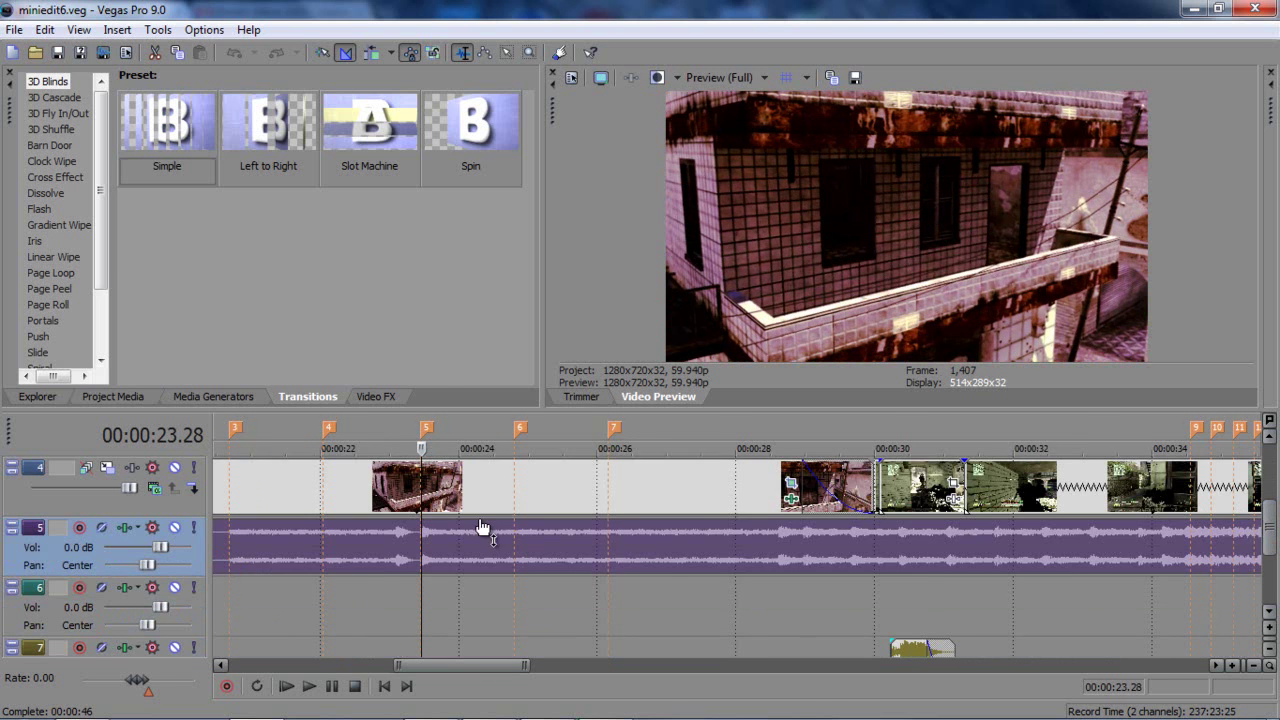
scroll(480, 527, up, 8)
scroll(723, 543, up, 2)
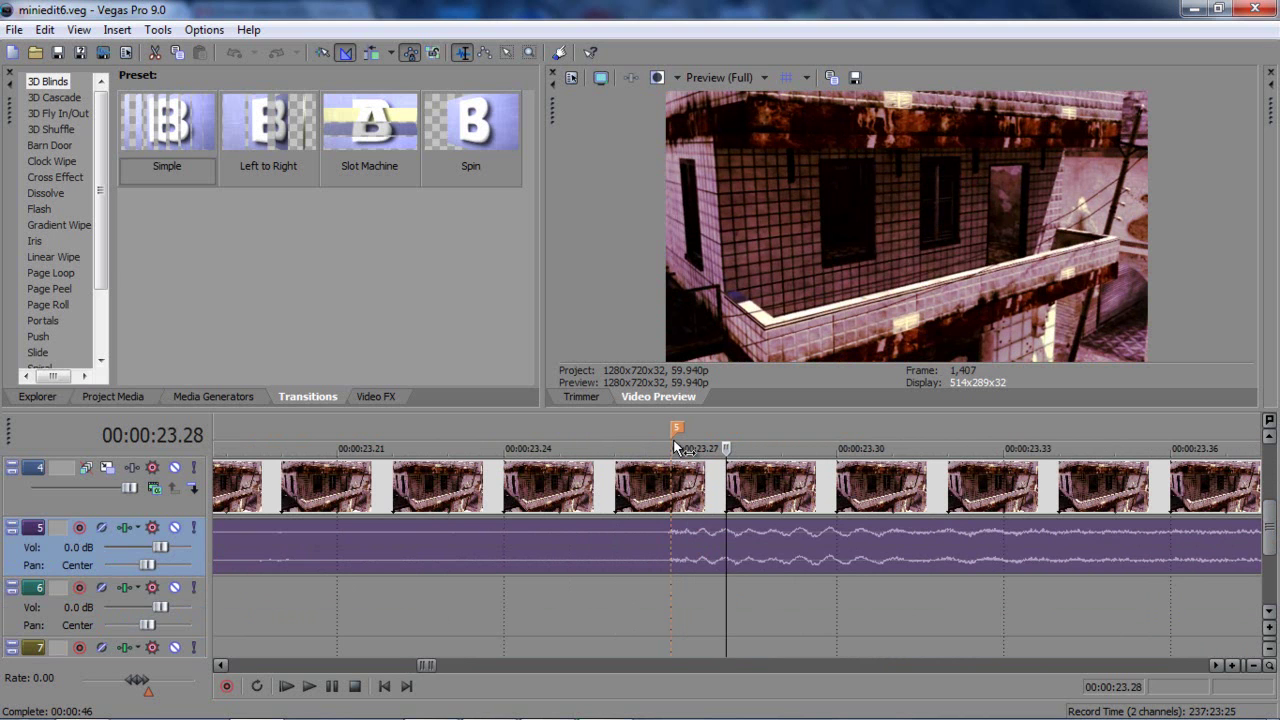
click(671, 446)
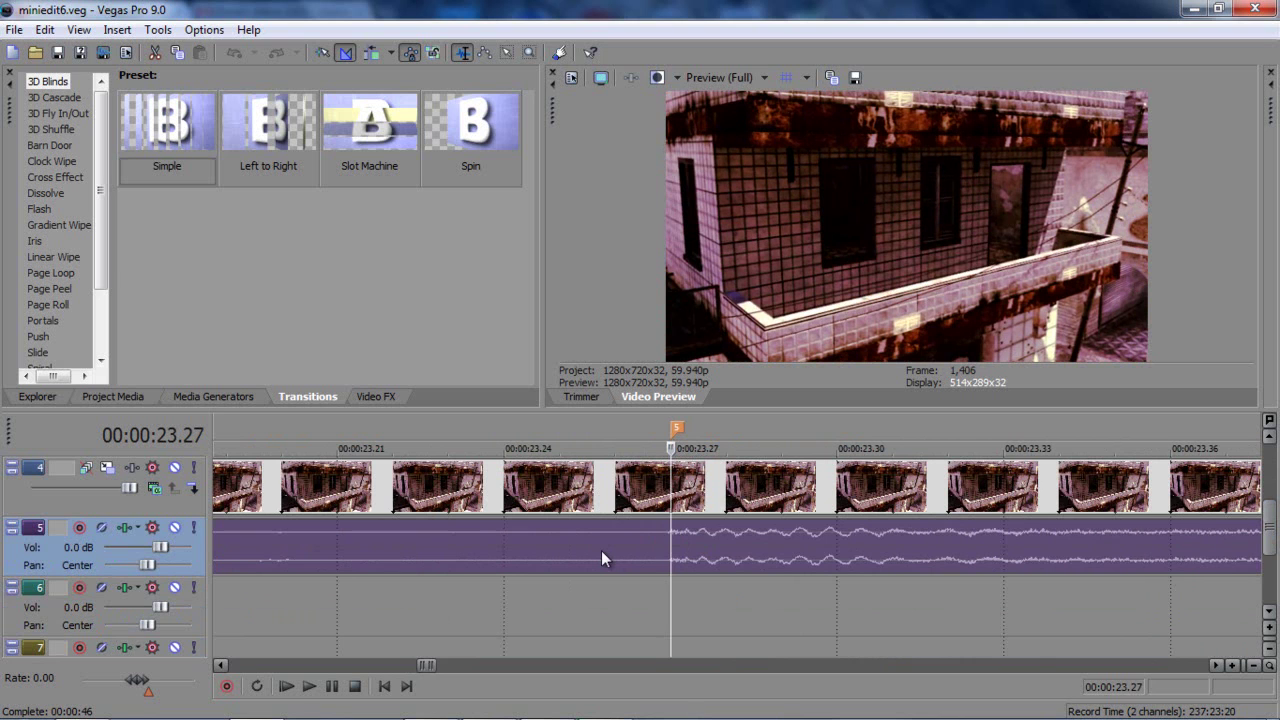
scroll(601, 550, up, 1)
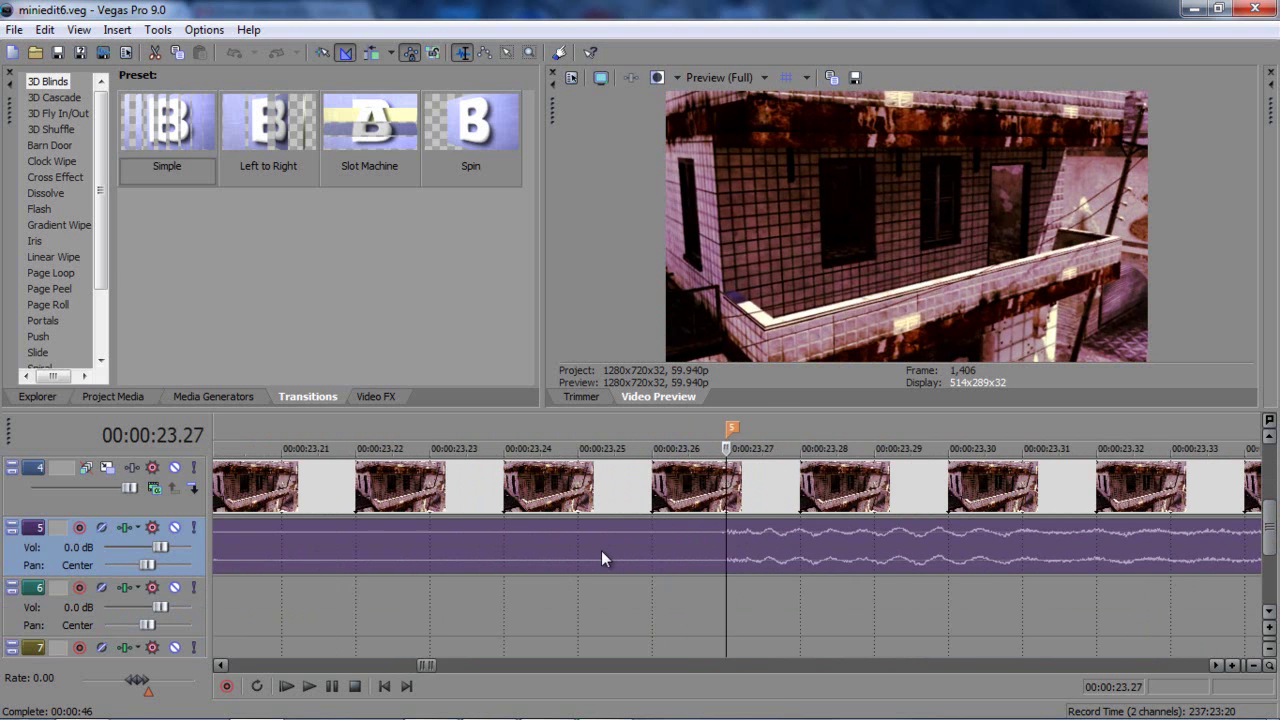
scroll(596, 554, down, 1)
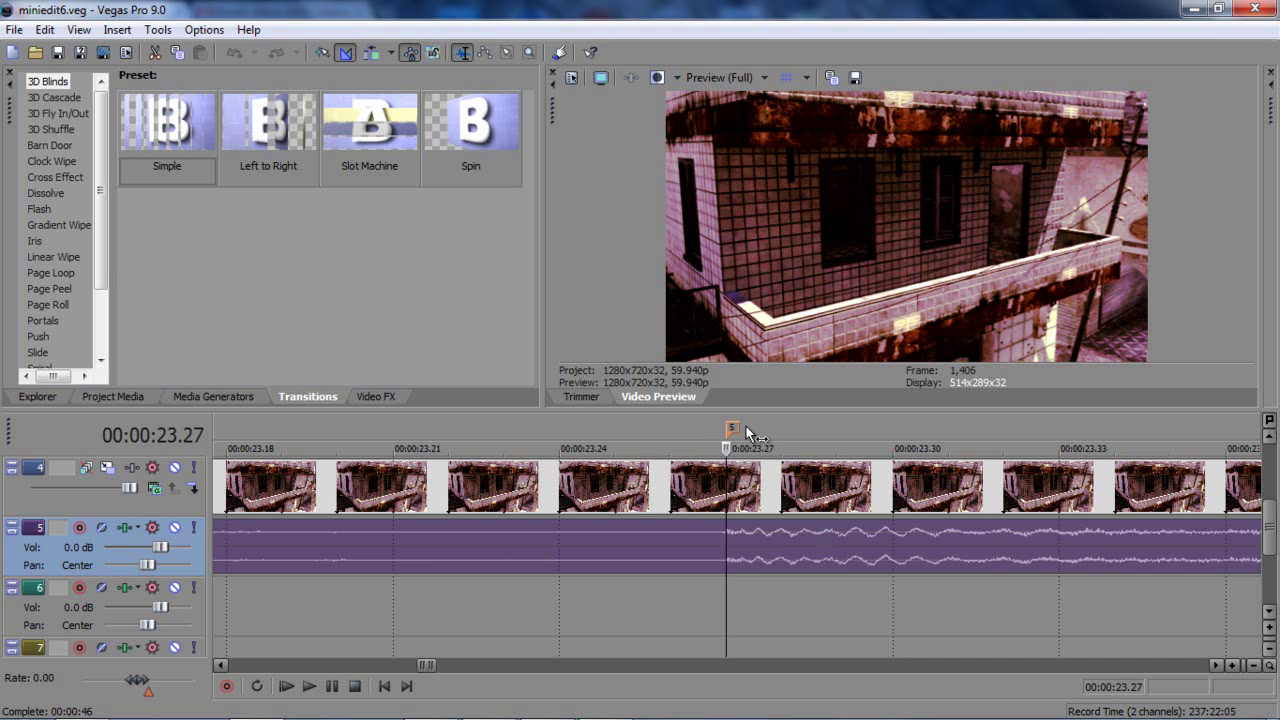
Step: Inspect the Pan/Crop position keyframes of the BLURANDBUBBLE event on track 4 and close its settings
scroll(745, 437, down, 5)
scroll(740, 436, down, 8)
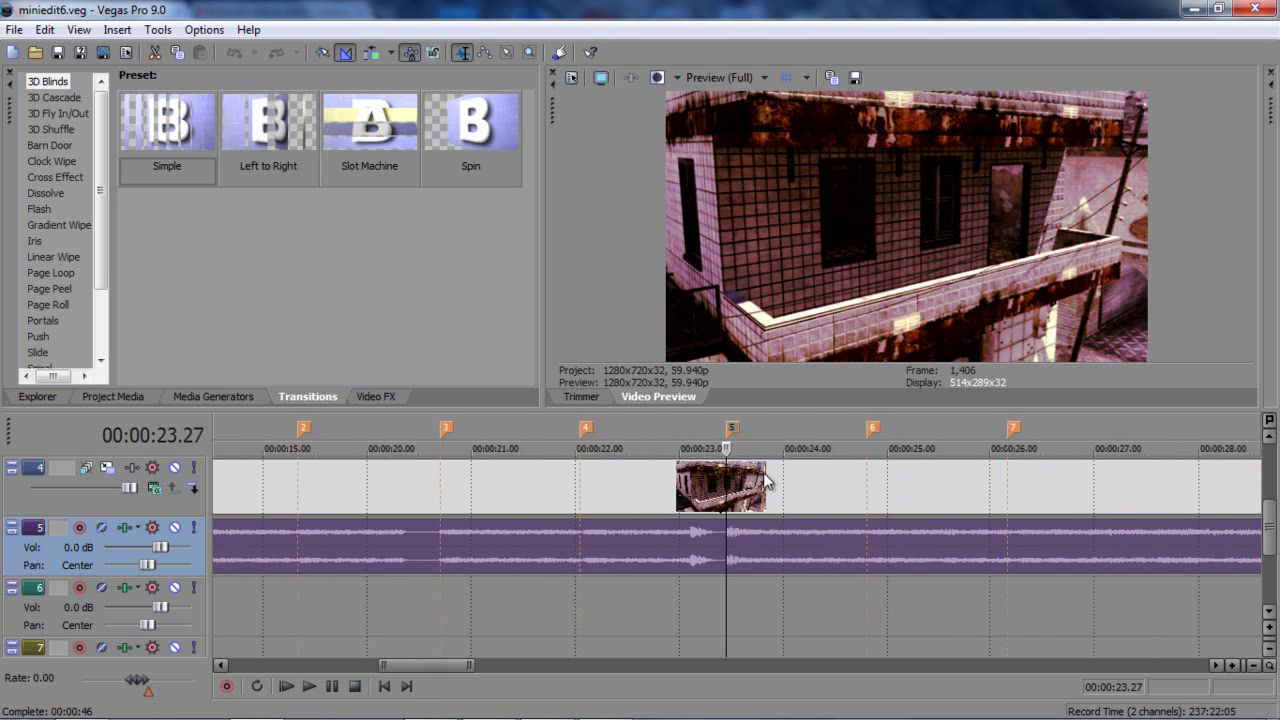
scroll(1023, 574, up, 3)
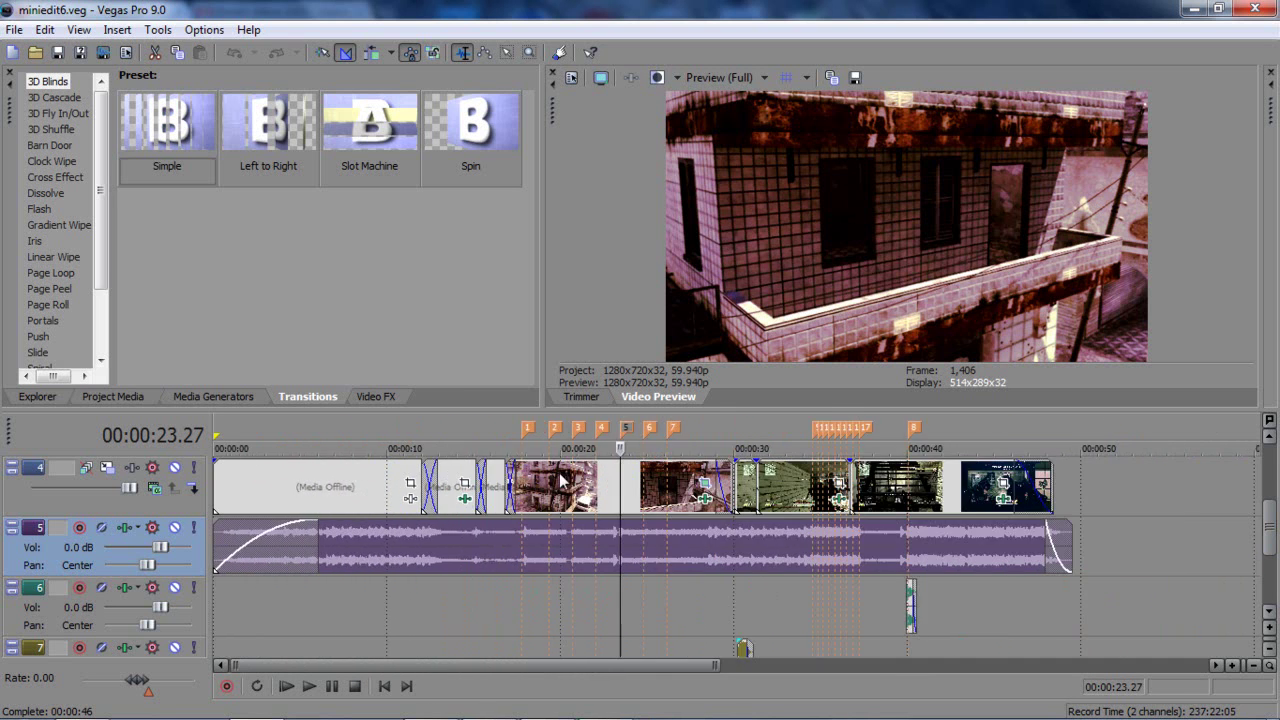
click(720, 482)
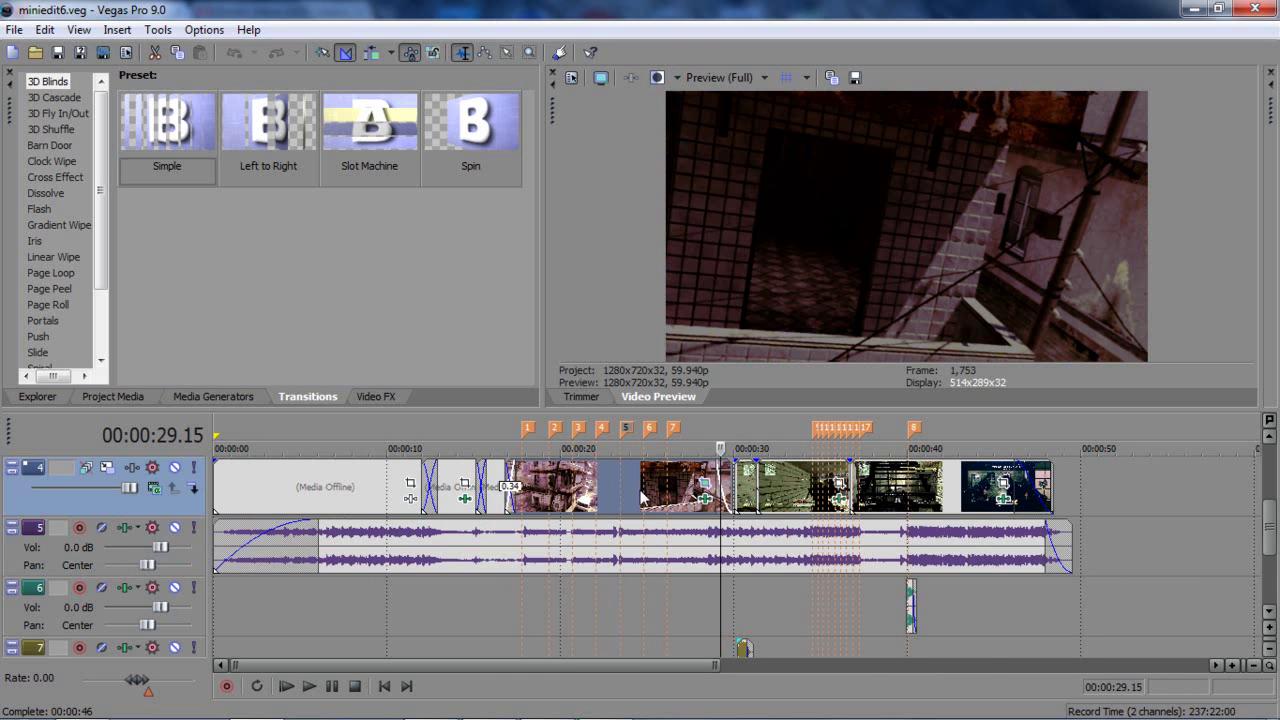
click(704, 483)
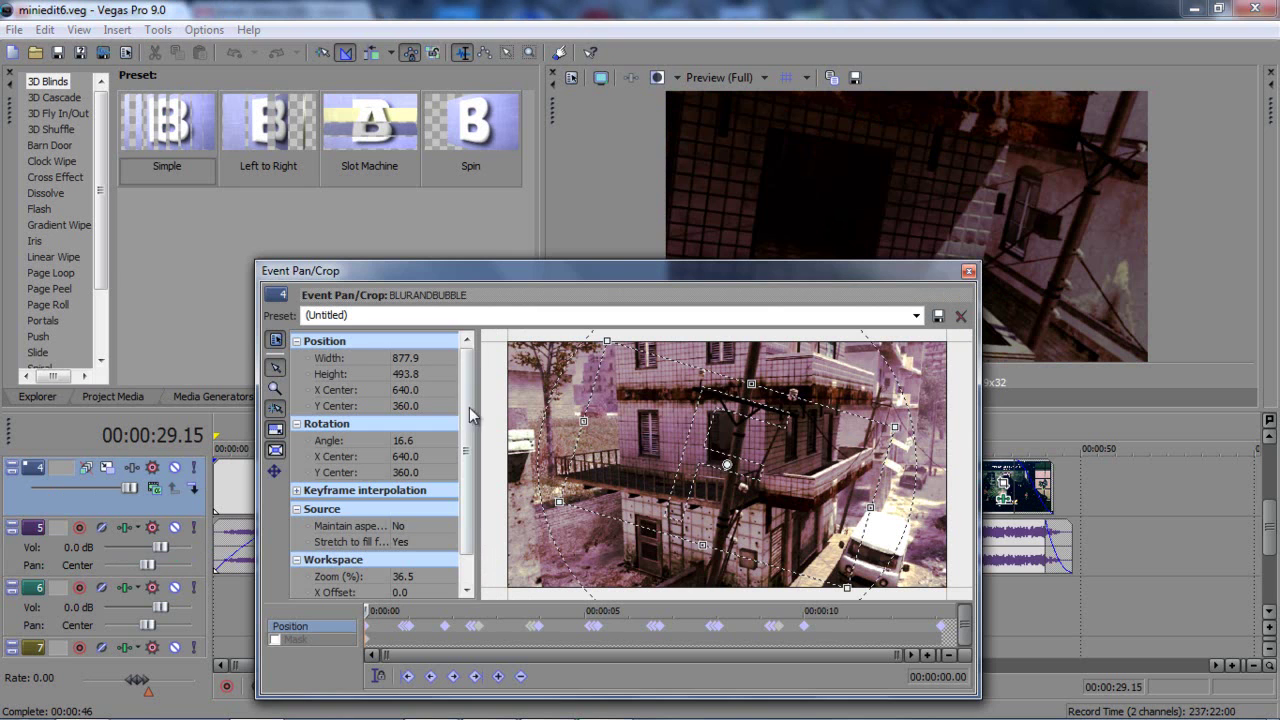
scroll(701, 657, up, 5)
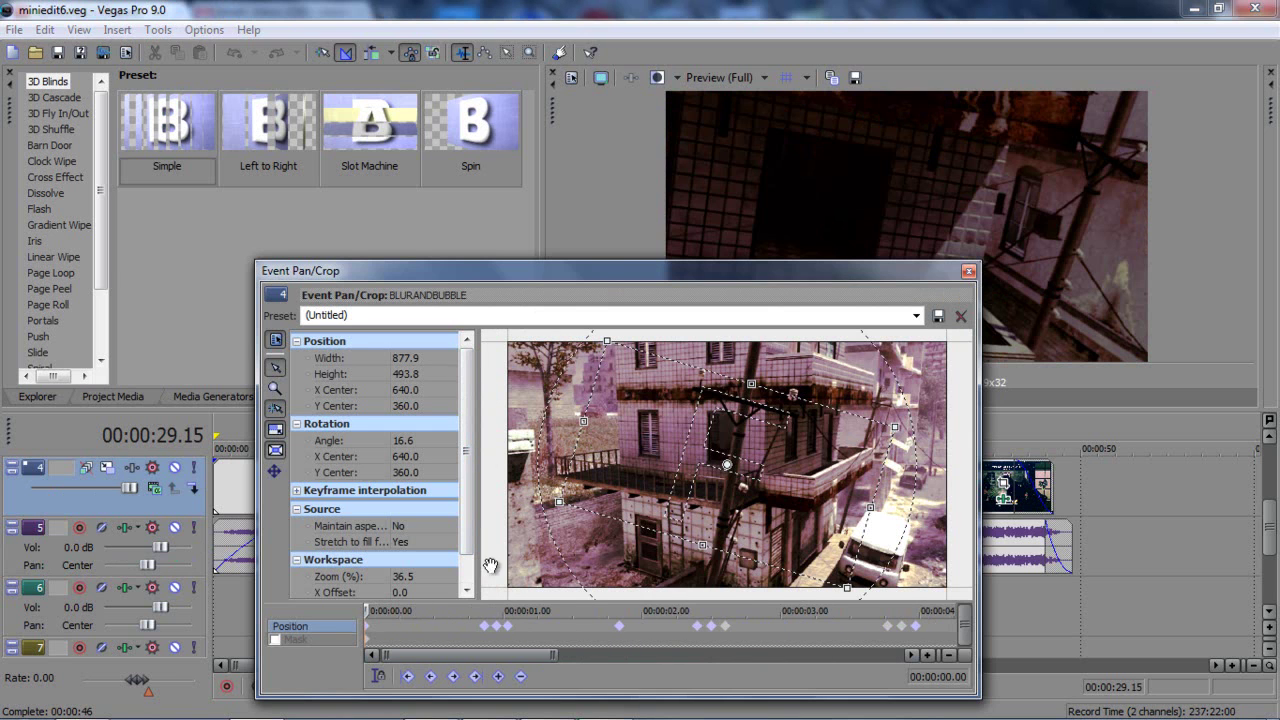
drag(585, 273, 845, 146)
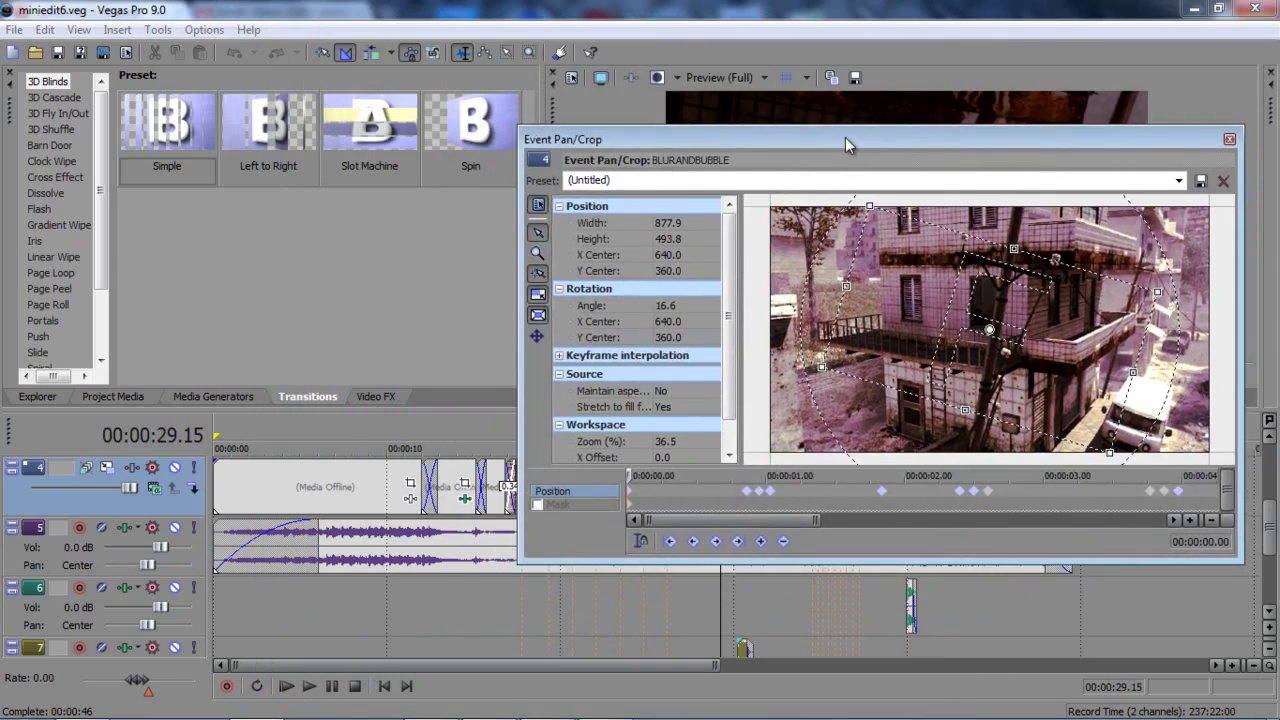
click(1230, 140)
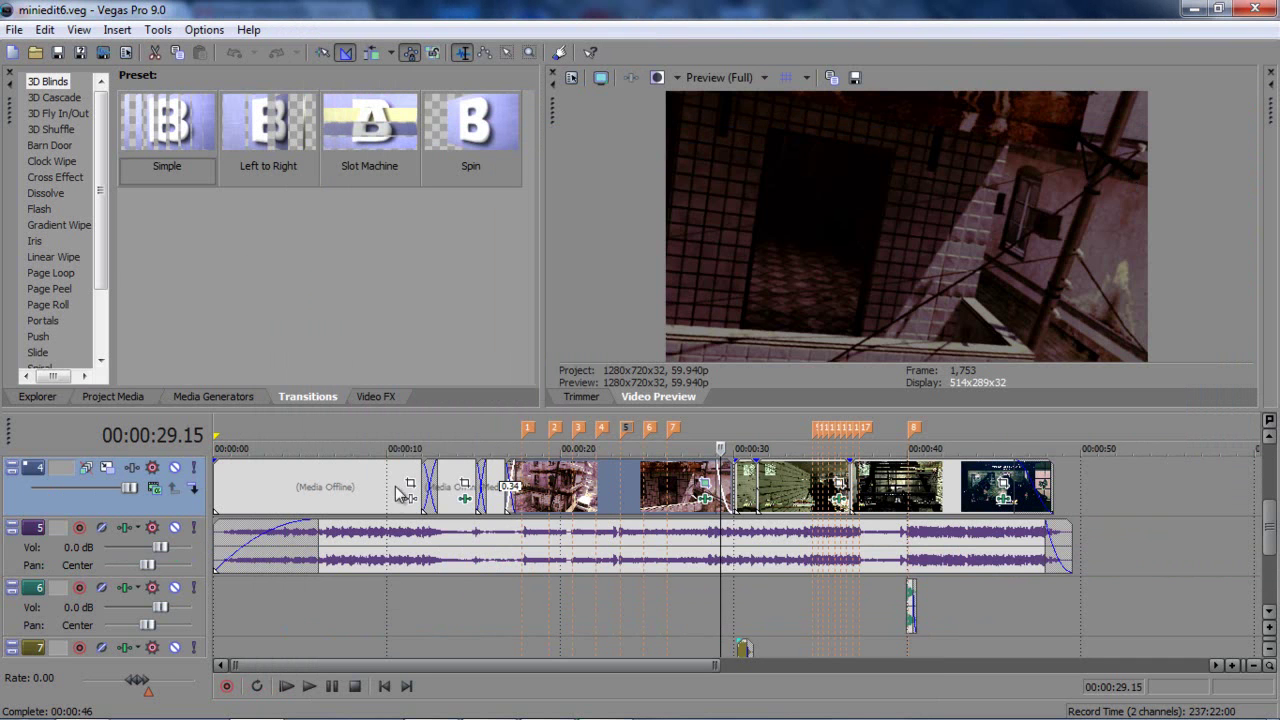
Step: Delete the first two offline media events from video track 4
click(386, 487)
key(Delete)
click(452, 495)
key(Delete)
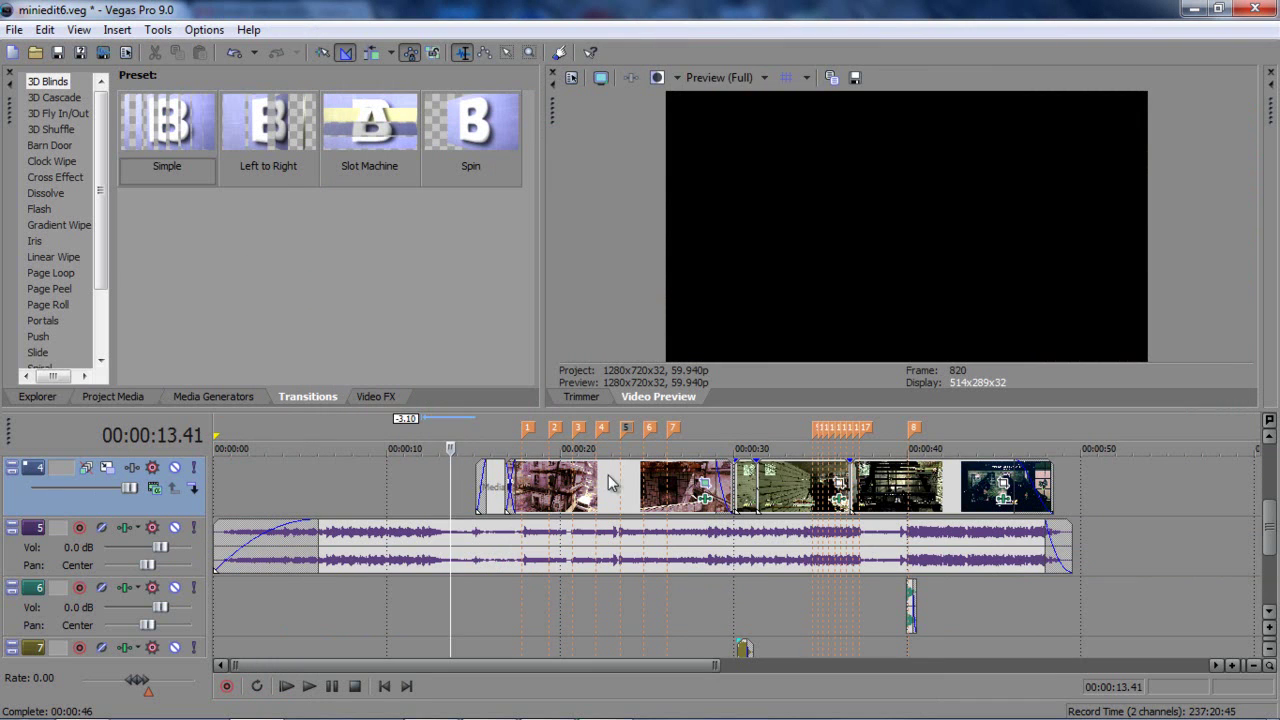
Step: Delete all video events on track 4 that follow the BLURANDBUBBLE clip, from about 00:00:30 onward
click(803, 482)
key(Delete)
click(745, 487)
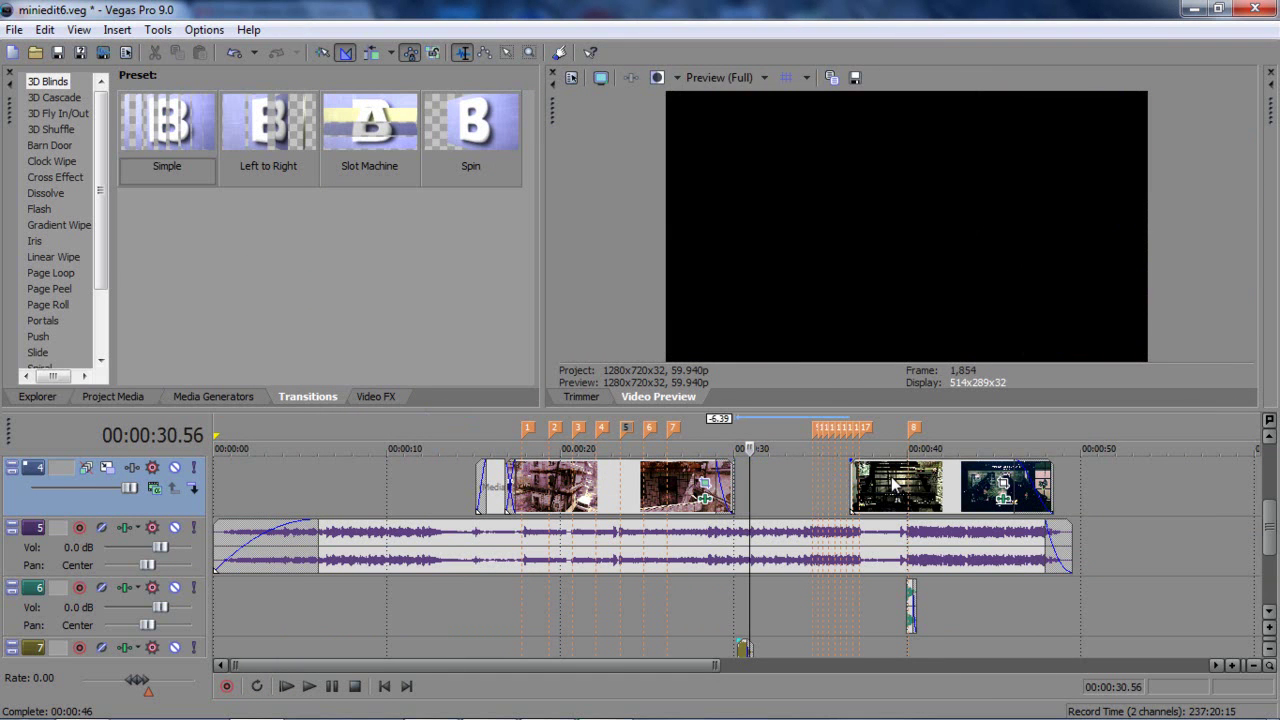
click(891, 487)
key(Delete)
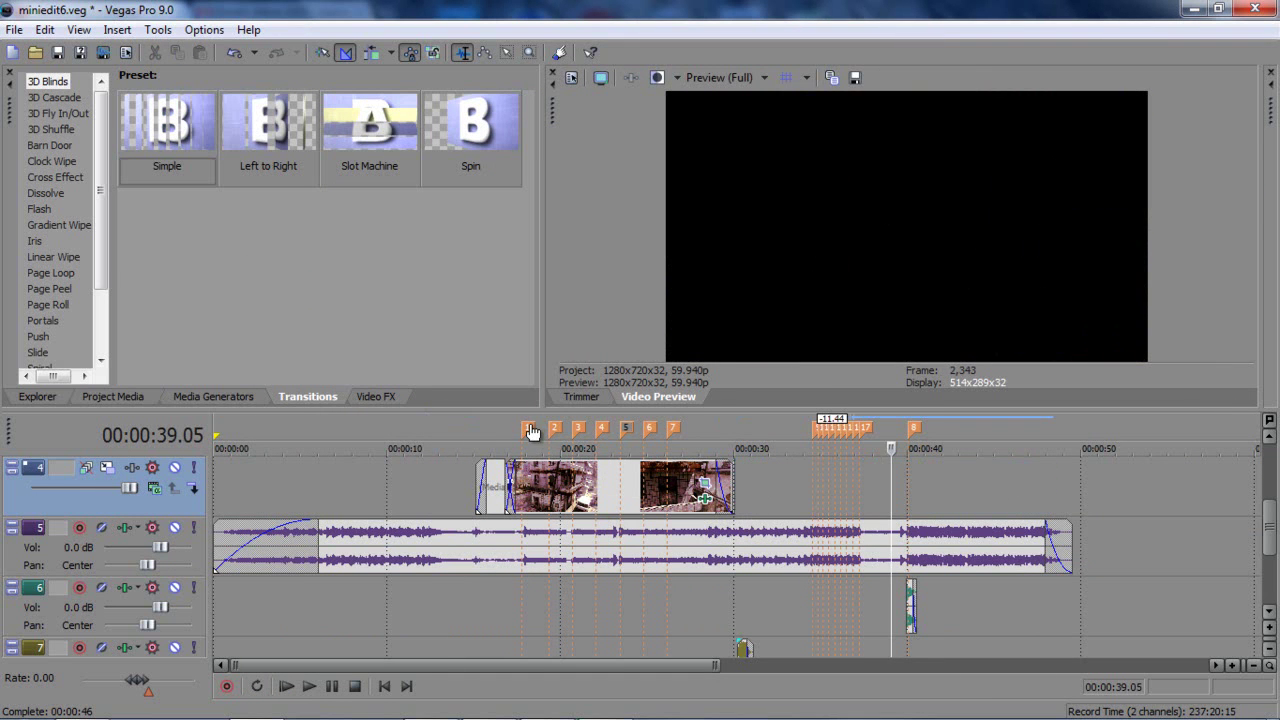
Step: Delete timeline markers 3 and 1
click(531, 430)
click(557, 430)
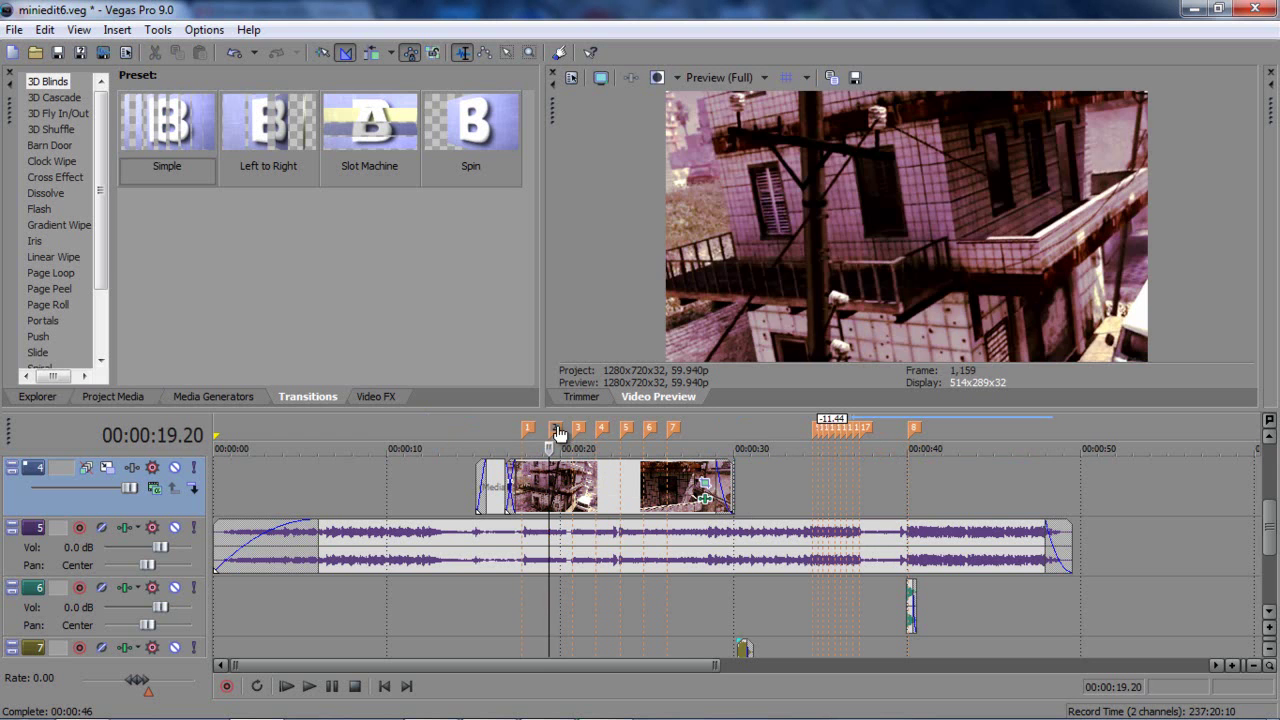
right_click(578, 428)
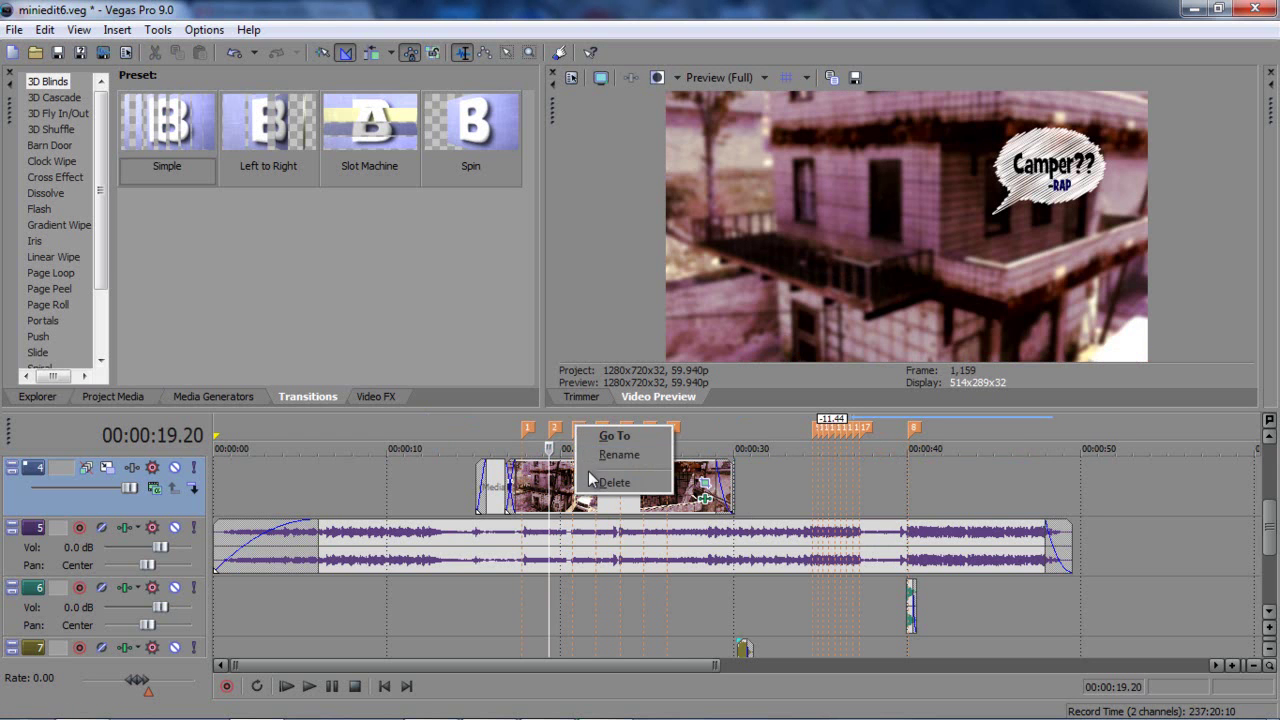
click(612, 484)
right_click(550, 430)
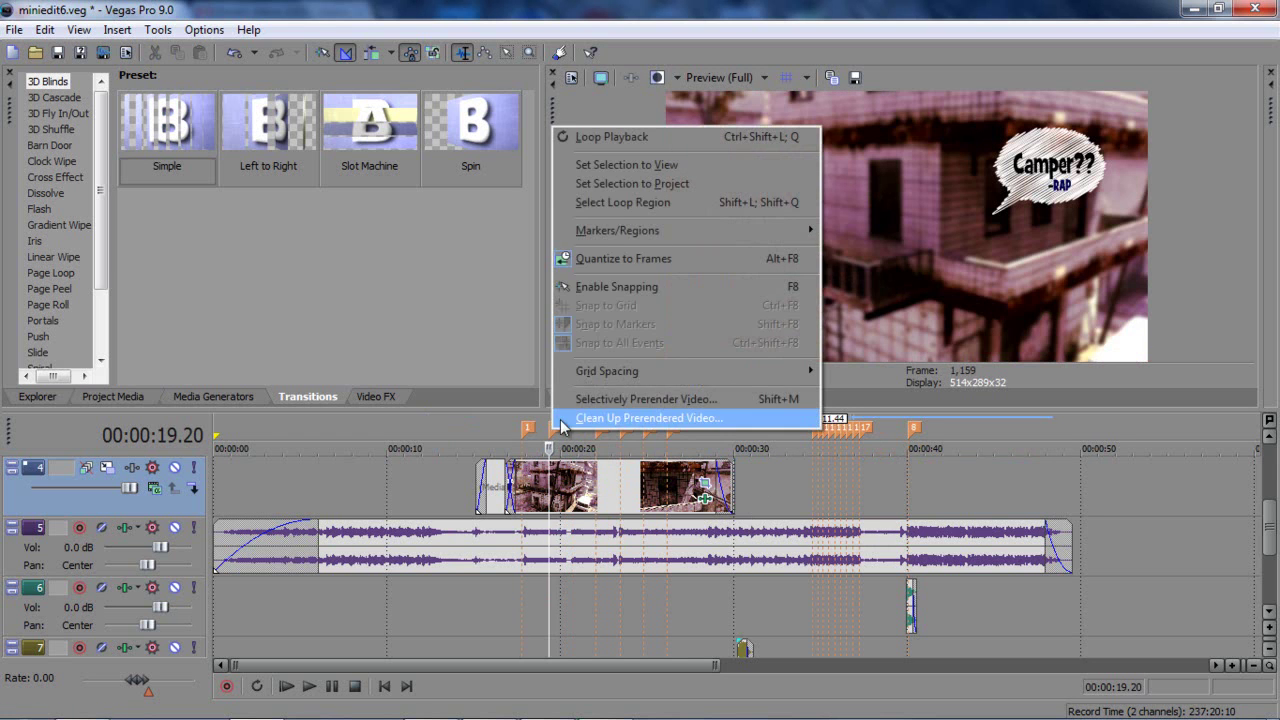
click(530, 430)
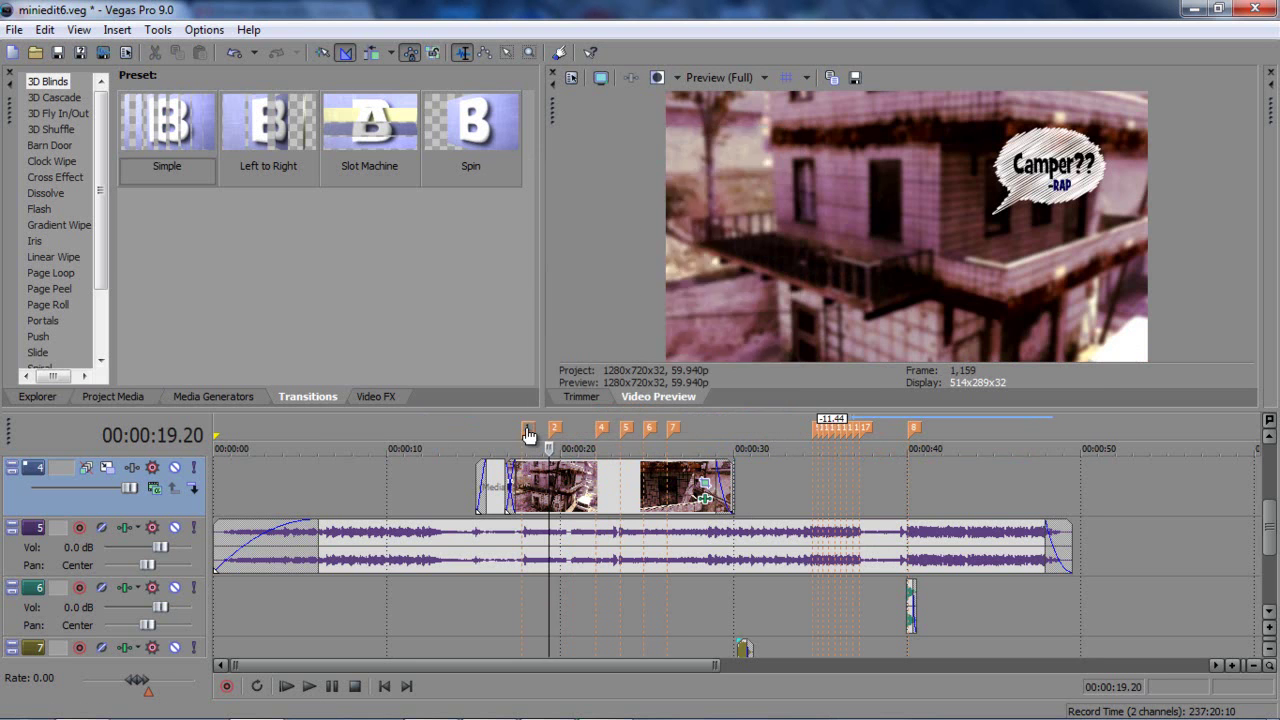
right_click(528, 430)
click(562, 485)
Step: Delete timeline markers 2, 4 and 5
click(556, 430)
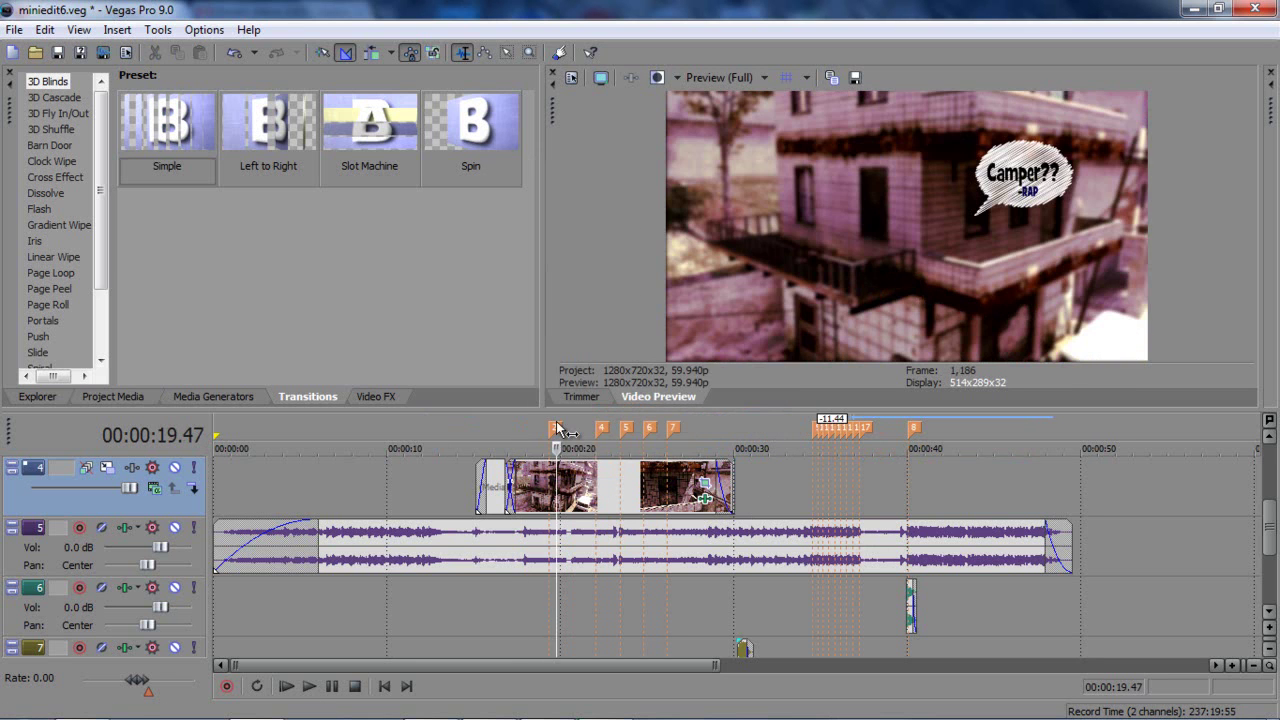
right_click(556, 430)
click(590, 482)
click(601, 430)
right_click(601, 430)
click(618, 486)
click(626, 428)
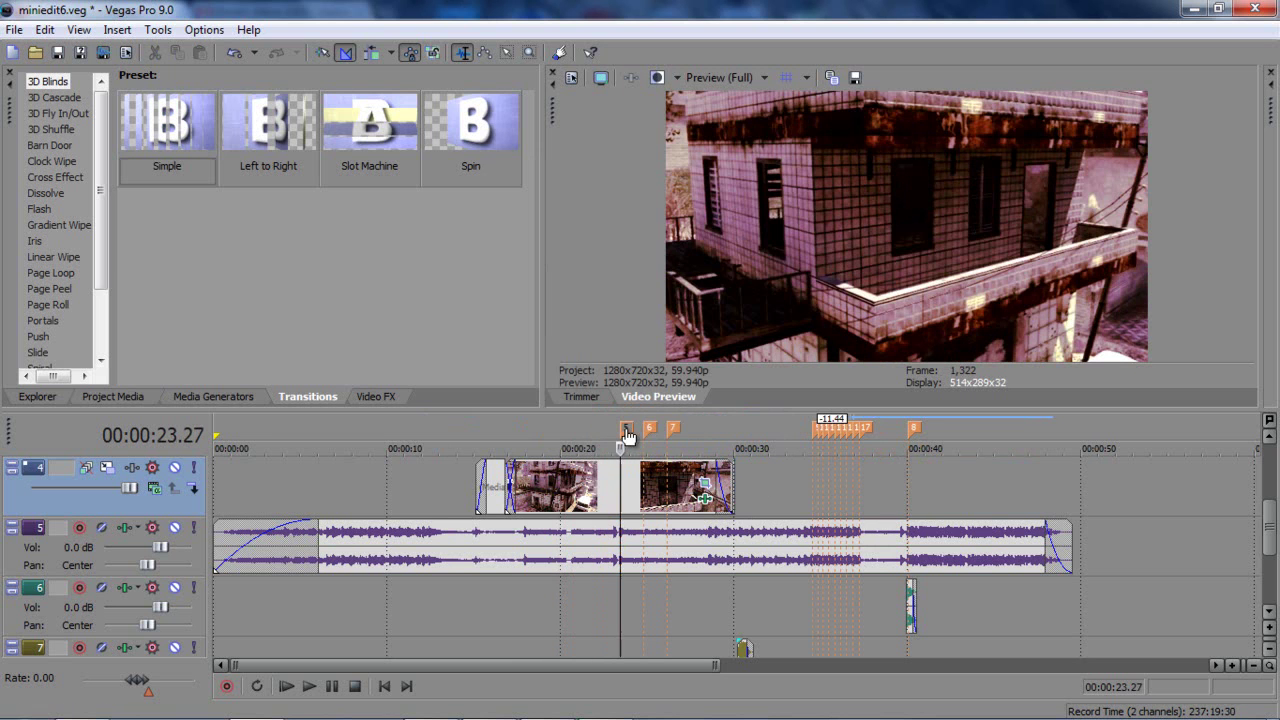
right_click(626, 429)
click(666, 487)
Step: Delete timeline markers 6 and 7
click(649, 429)
right_click(649, 429)
click(648, 437)
drag(648, 437, 643, 437)
right_click(643, 430)
click(670, 457)
click(672, 429)
right_click(672, 429)
click(698, 475)
Step: Play the project from 00:00:15.04 and place new numbered markers on the beats of the music
scroll(508, 576, up, 5)
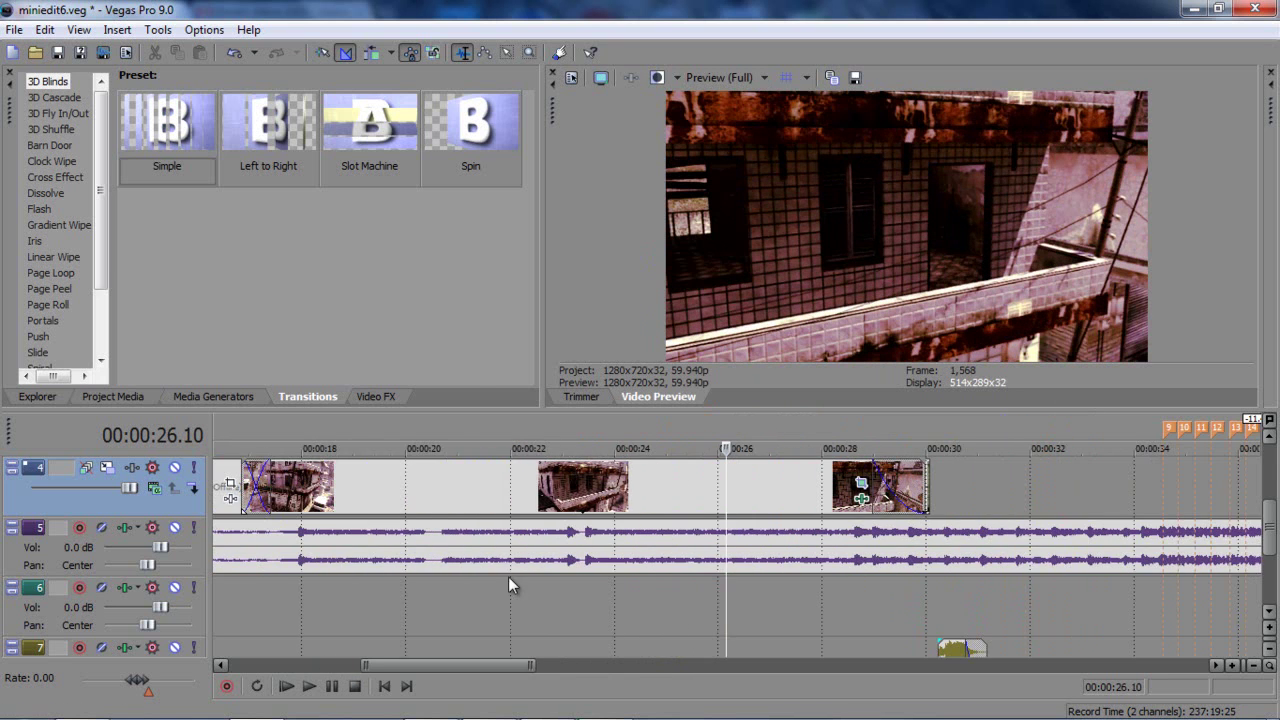
drag(446, 661, 413, 657)
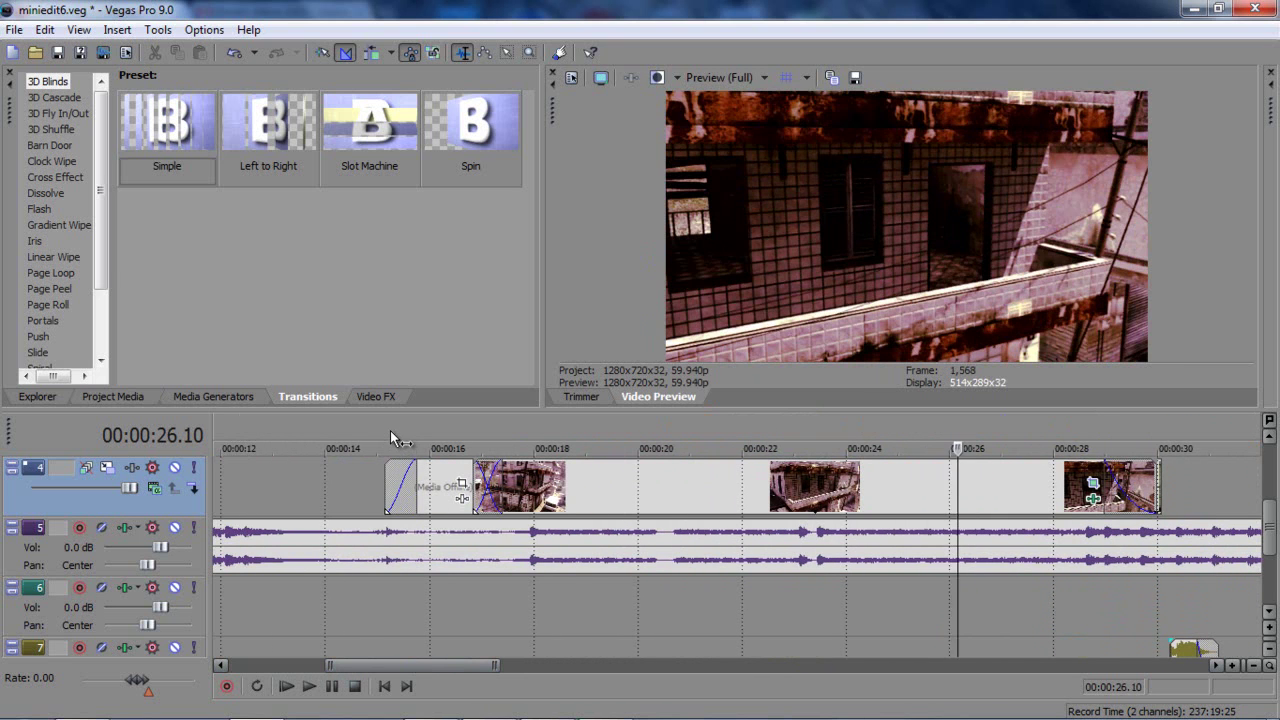
click(390, 432)
click(381, 427)
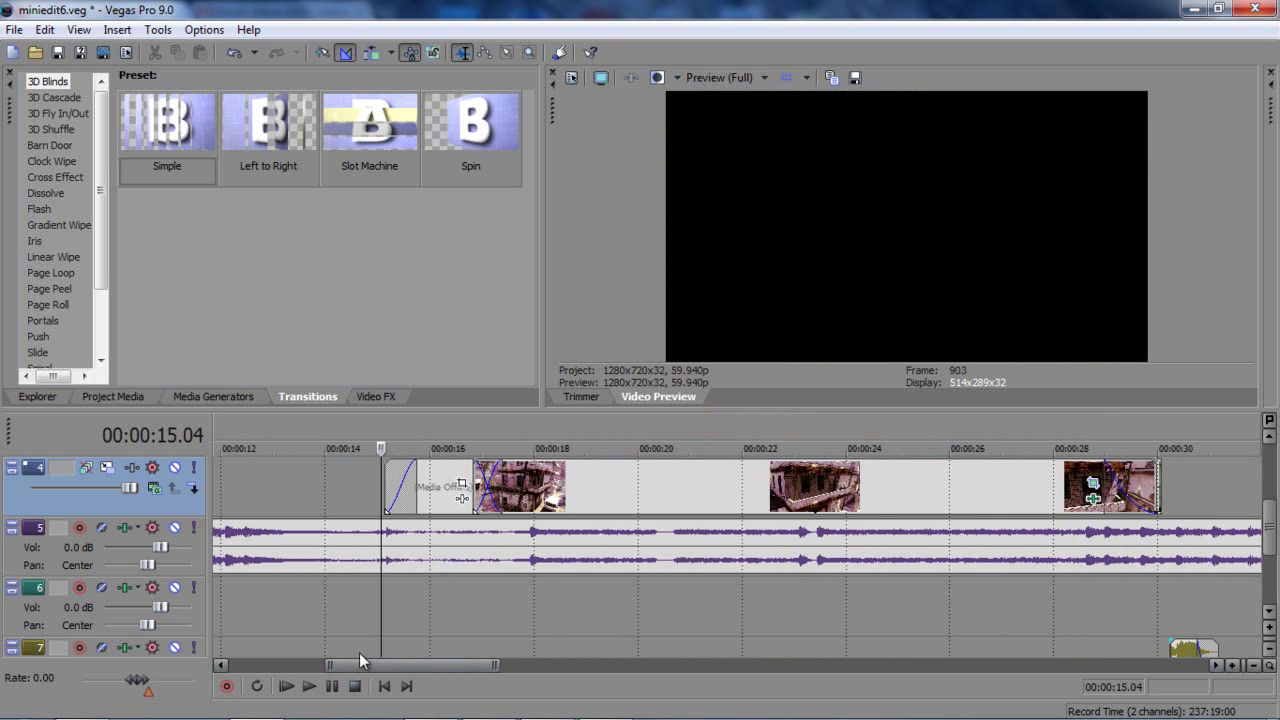
click(333, 688)
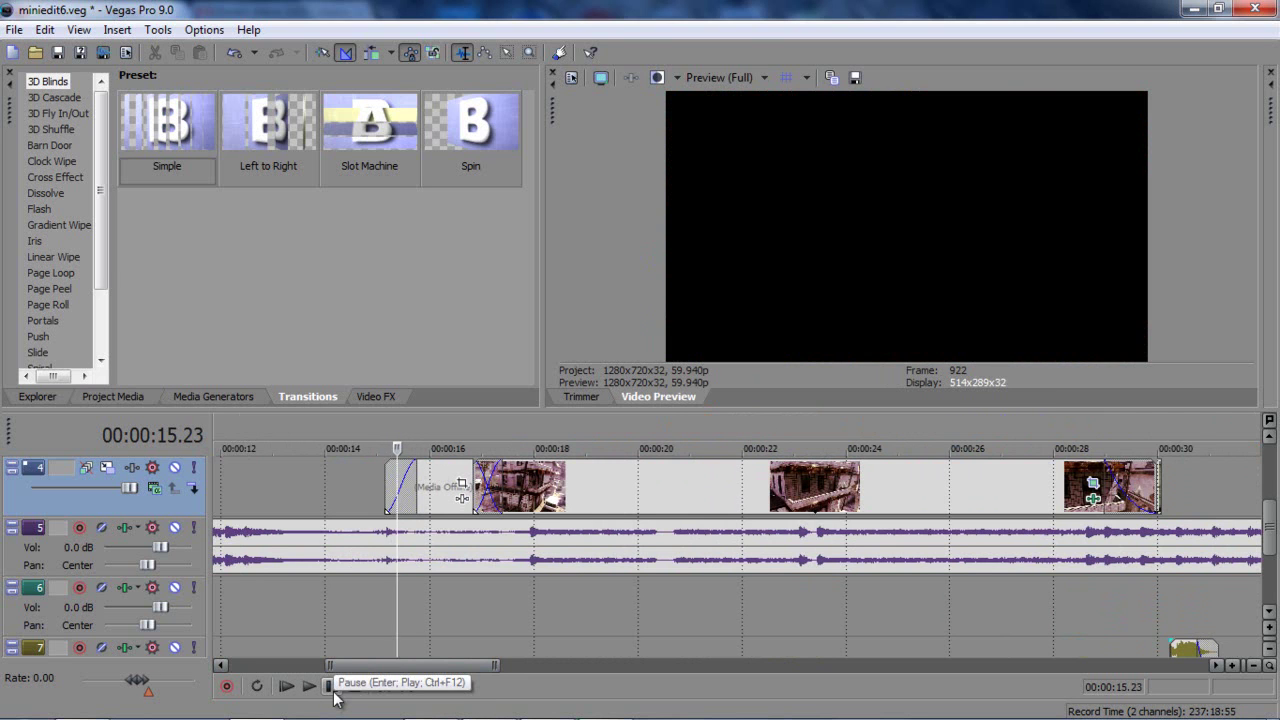
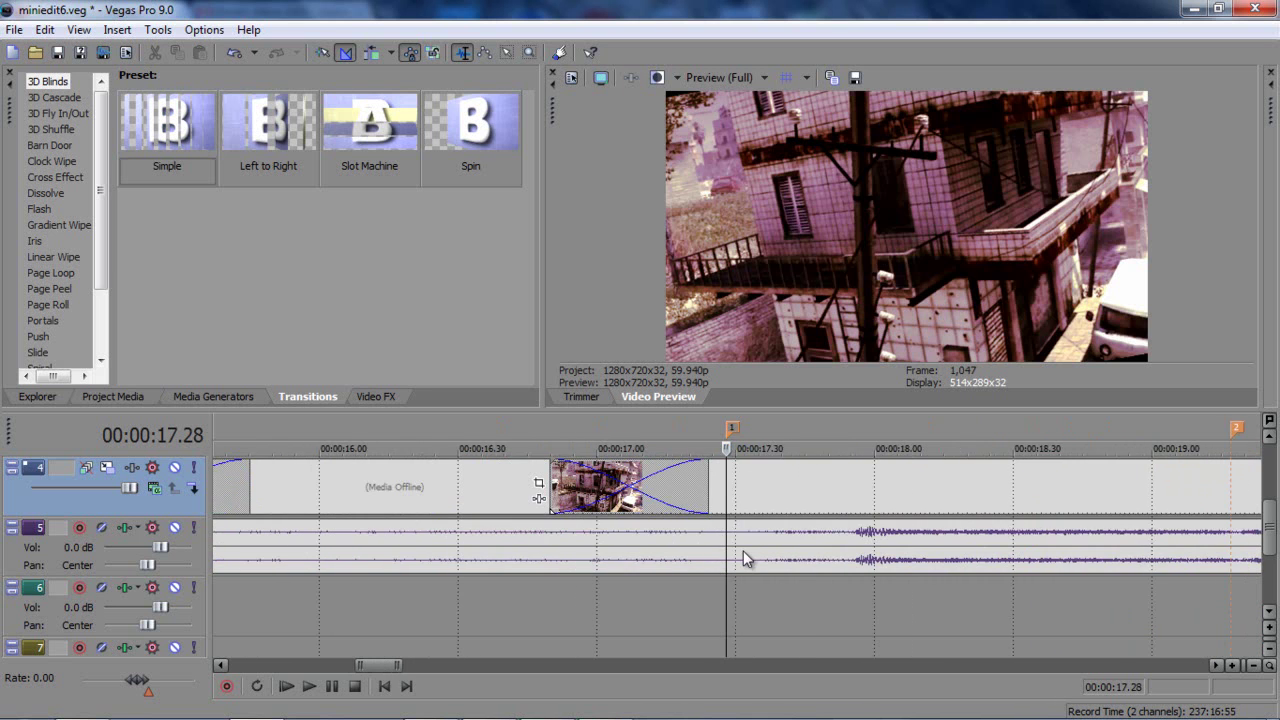
Step: Play back short stretches around markers 1, 2 and 3 to check their timing against the music
click(309, 686)
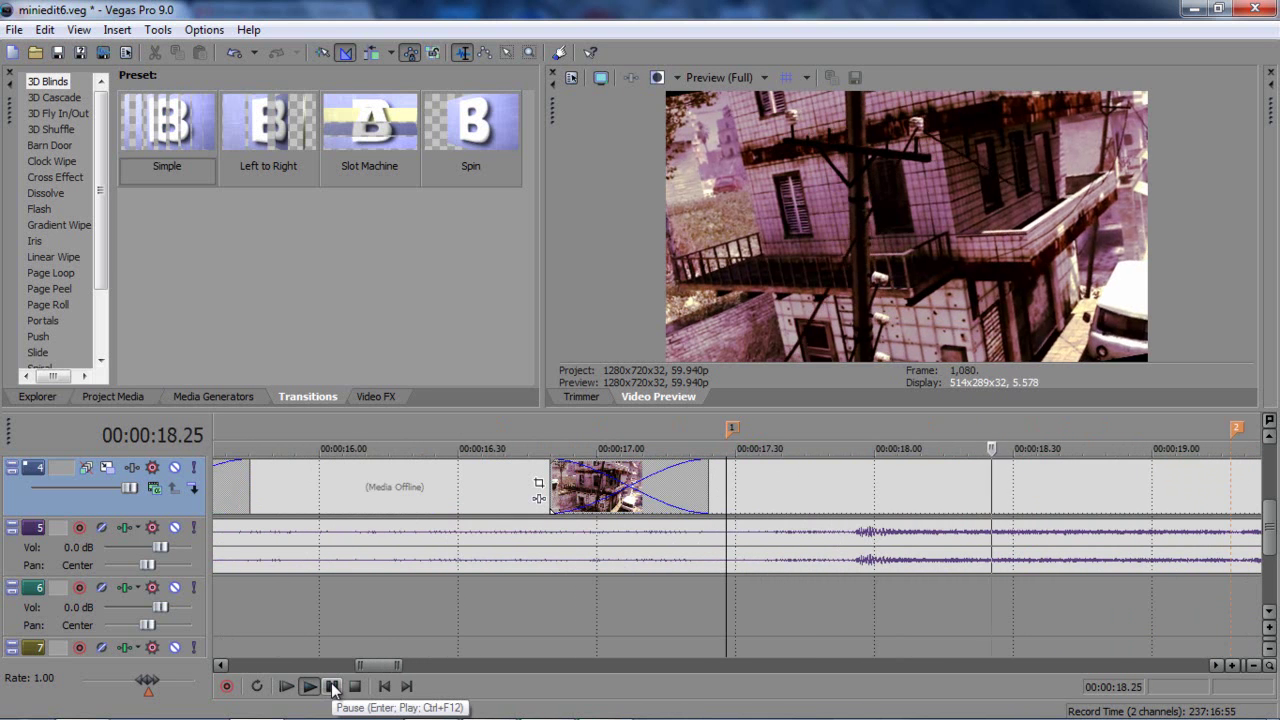
click(332, 686)
scroll(543, 547, down, 3)
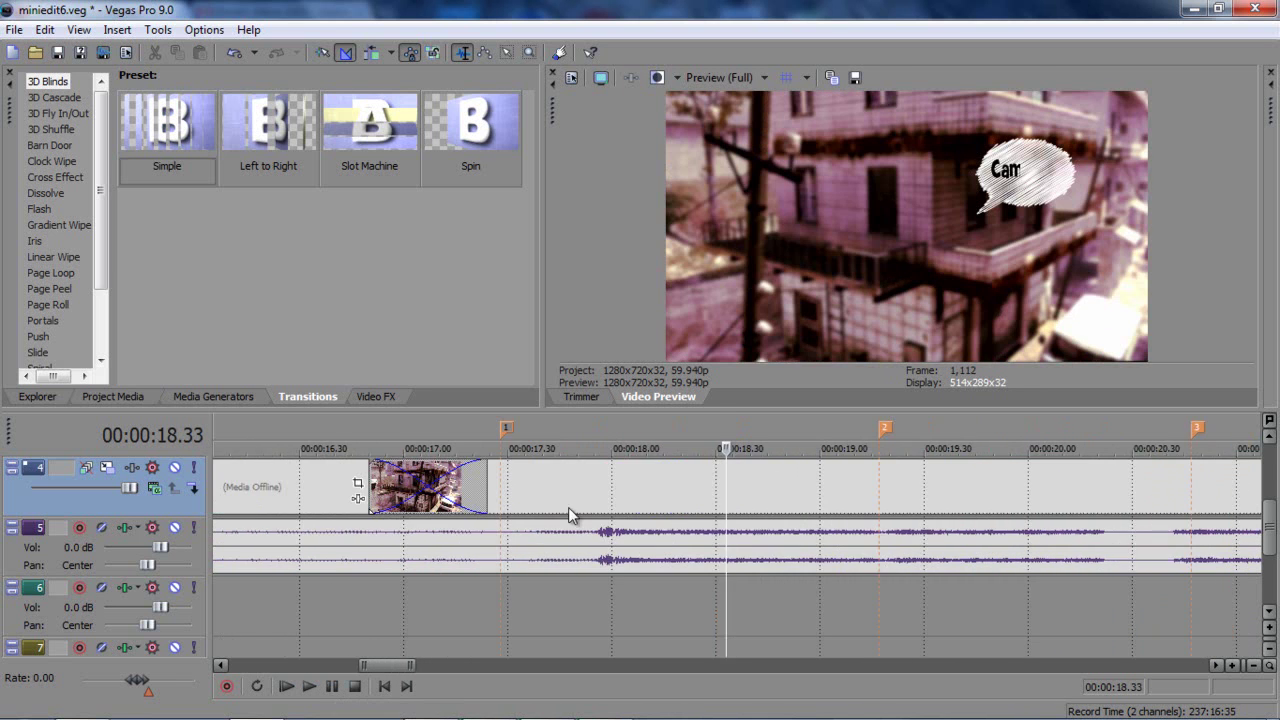
click(810, 430)
scroll(686, 557, up, 8)
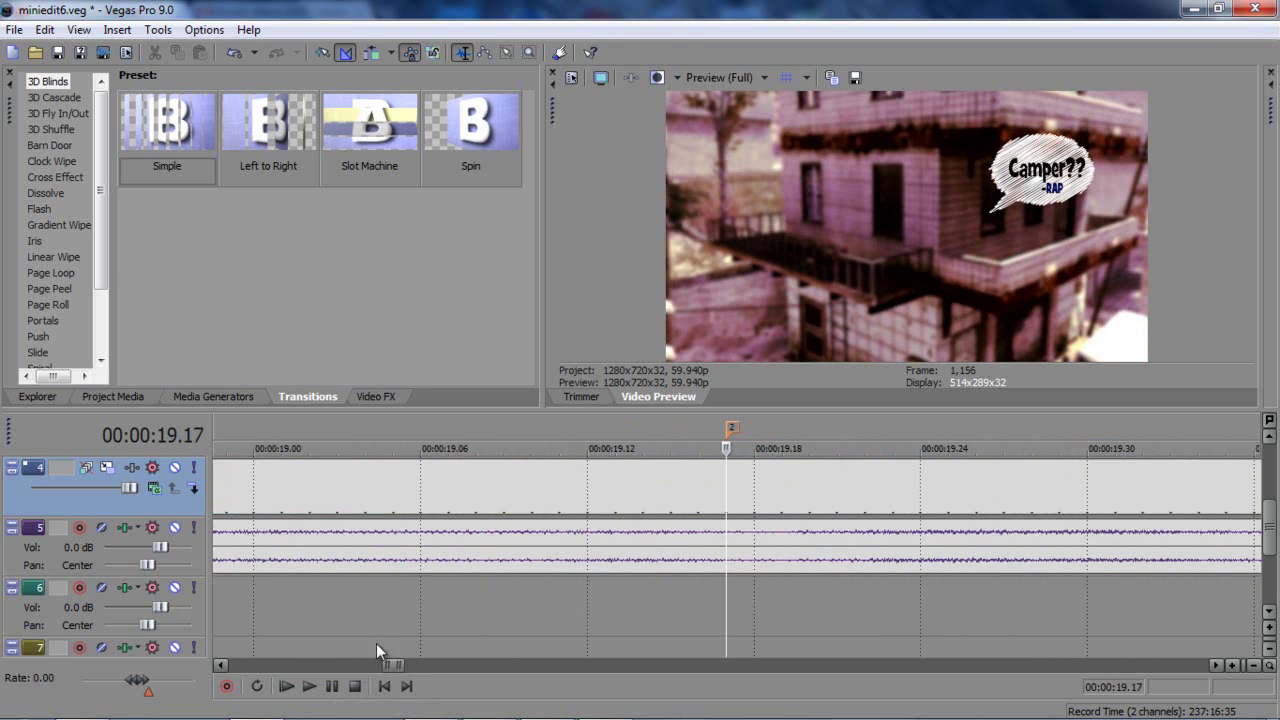
click(671, 436)
click(332, 688)
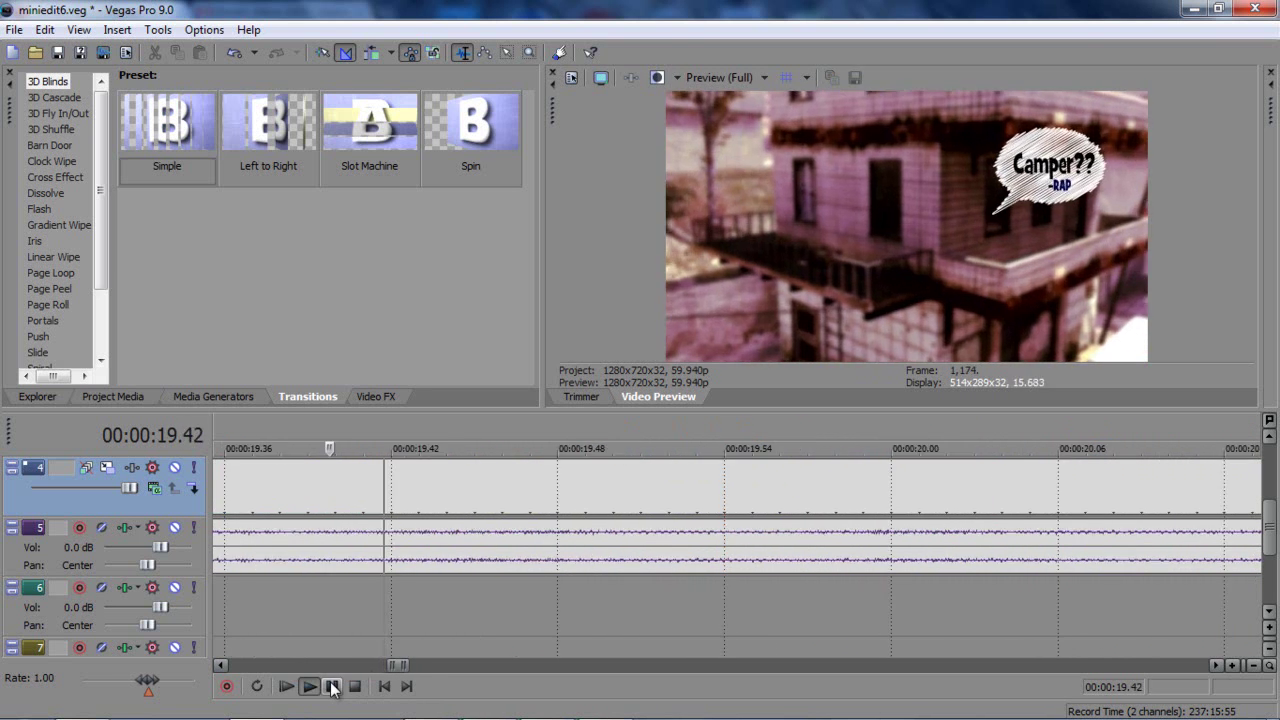
scroll(366, 610, down, 4)
scroll(456, 522, down, 3)
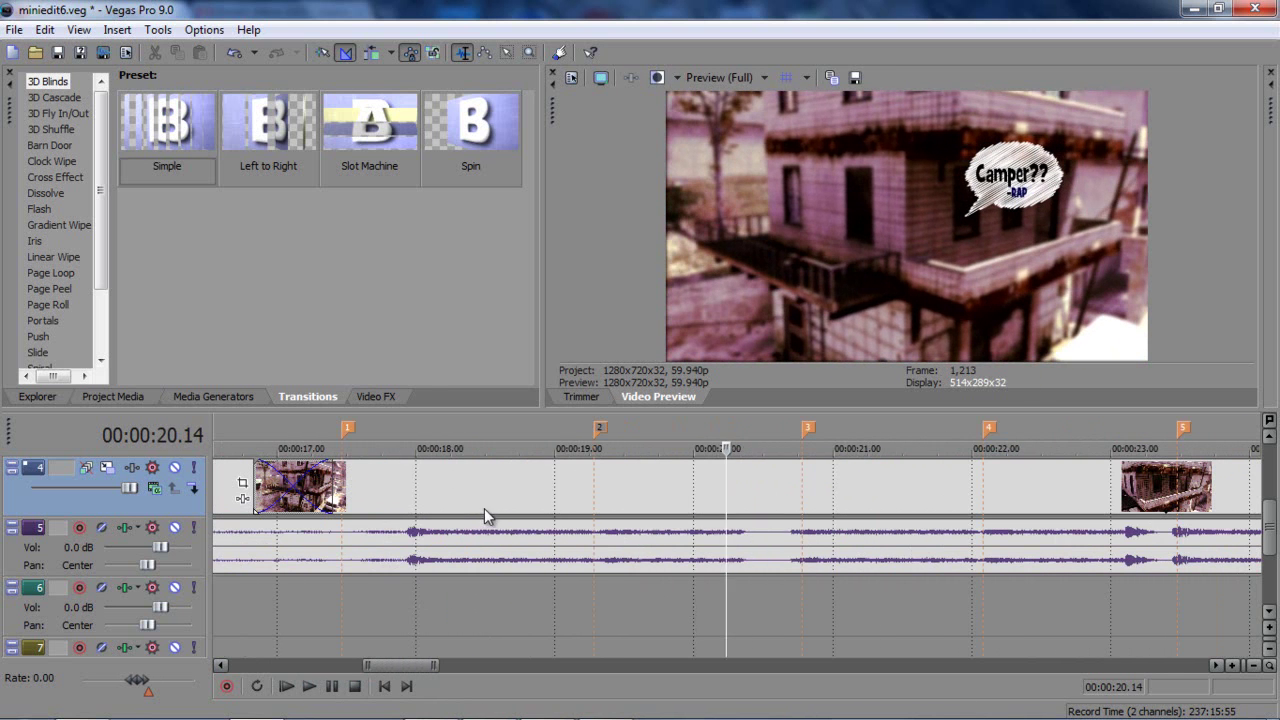
click(549, 452)
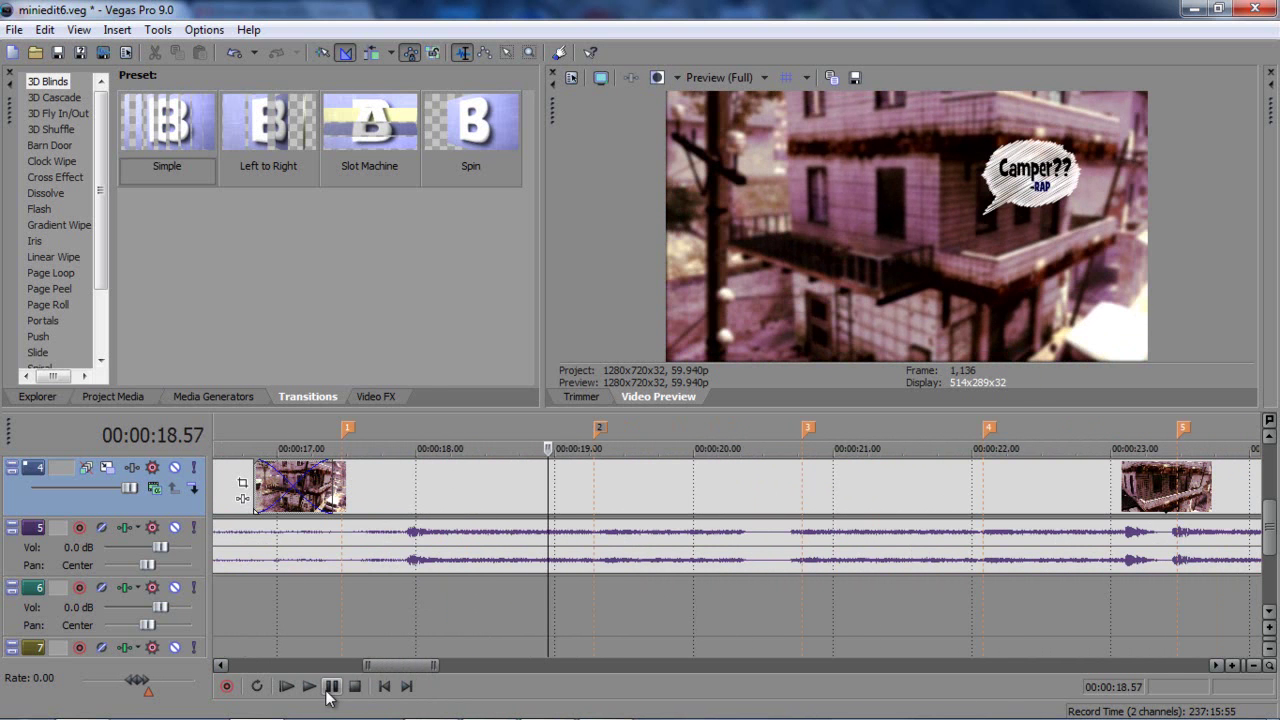
click(332, 687)
click(332, 687)
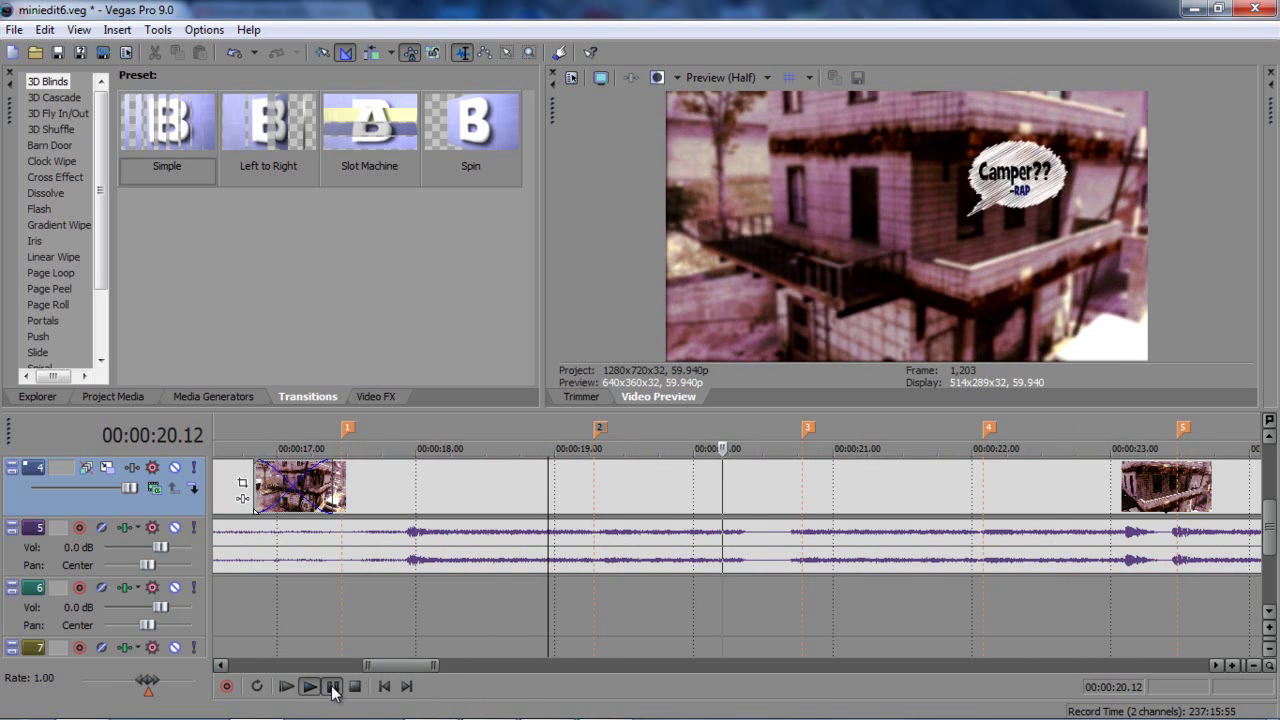
scroll(670, 540, down, 1)
Step: Open the Pan/Crop settings of the BLURANDBUBBLE event on track 4 and delete all Position keyframes between the first and last
click(895, 466)
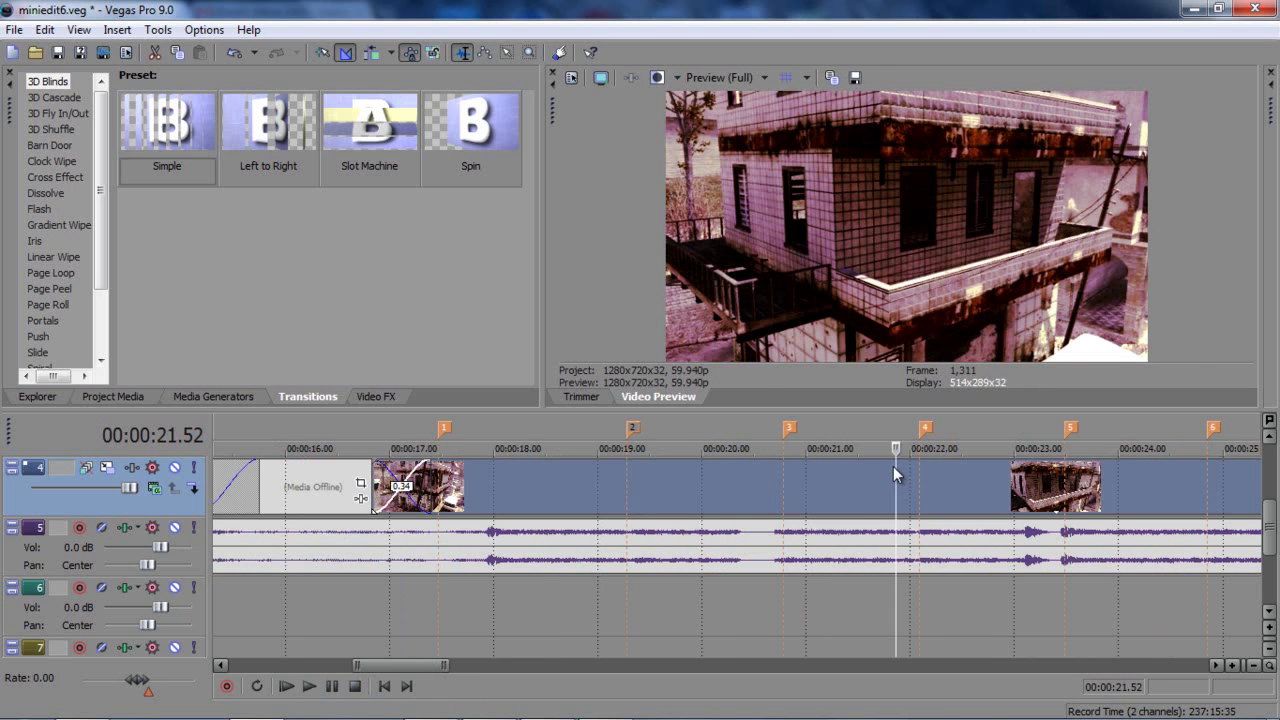
right_click(893, 466)
click(772, 495)
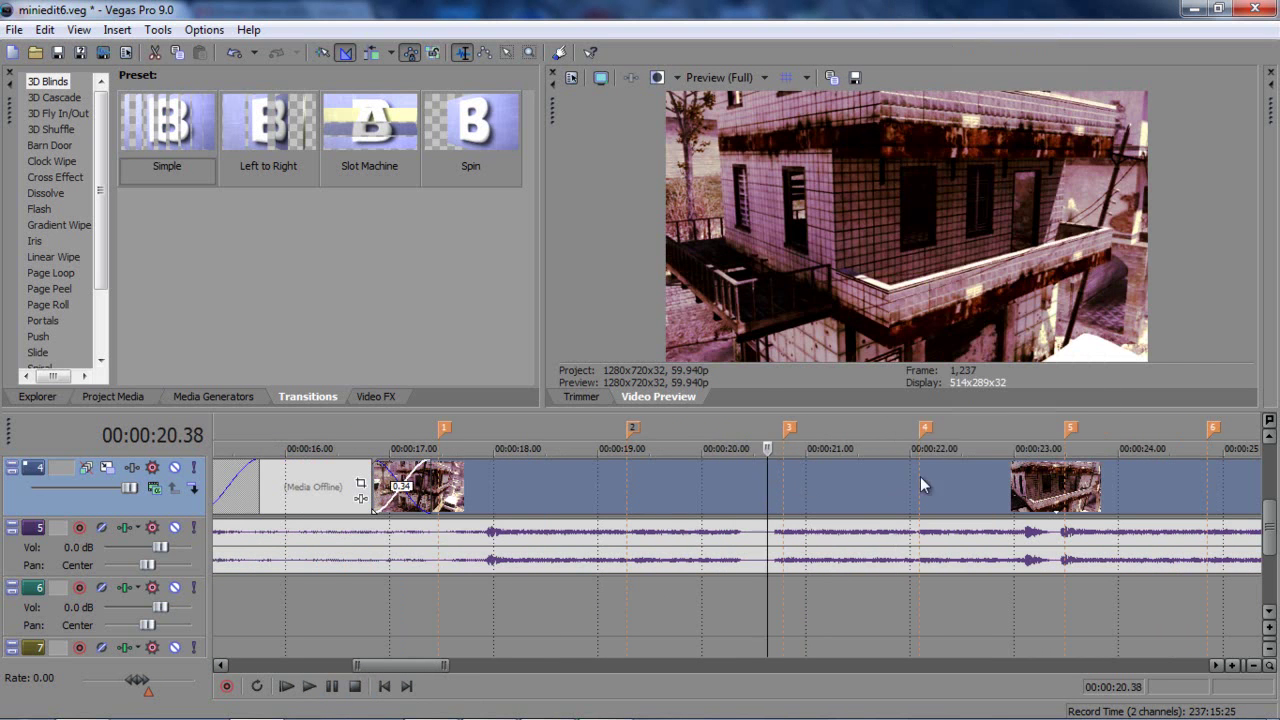
scroll(957, 473, down, 2)
scroll(957, 473, down, 2)
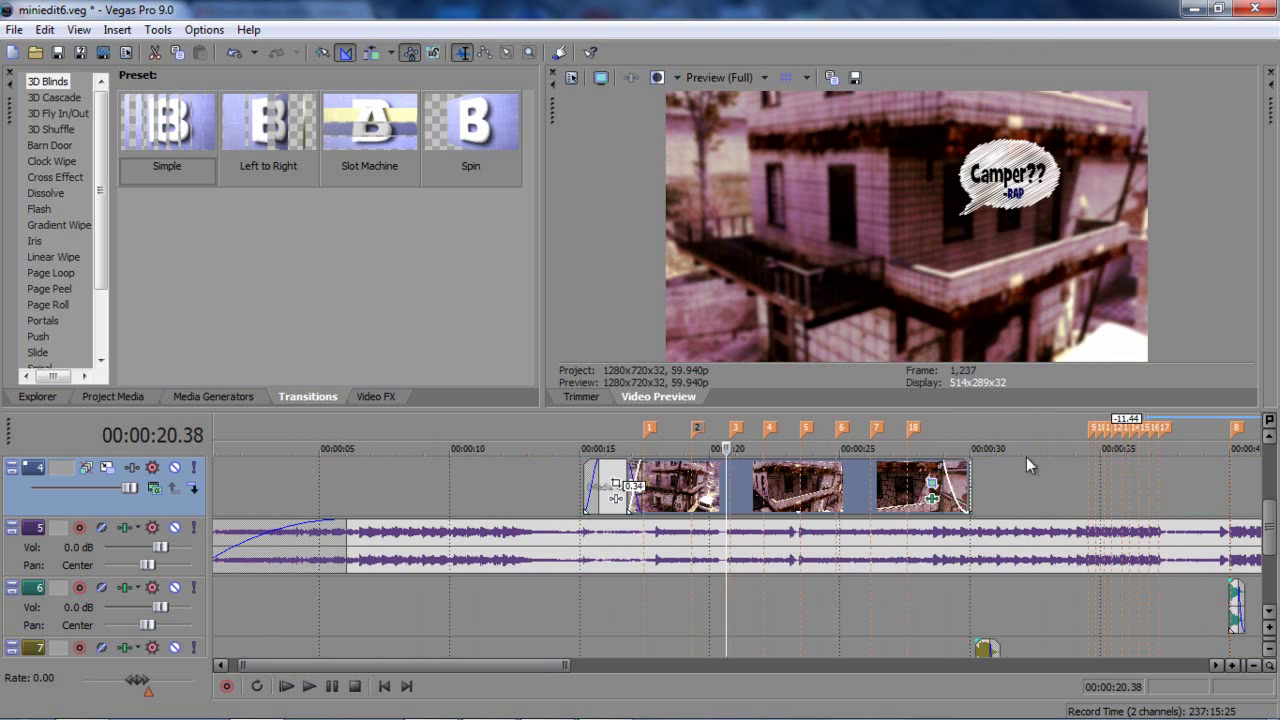
click(909, 491)
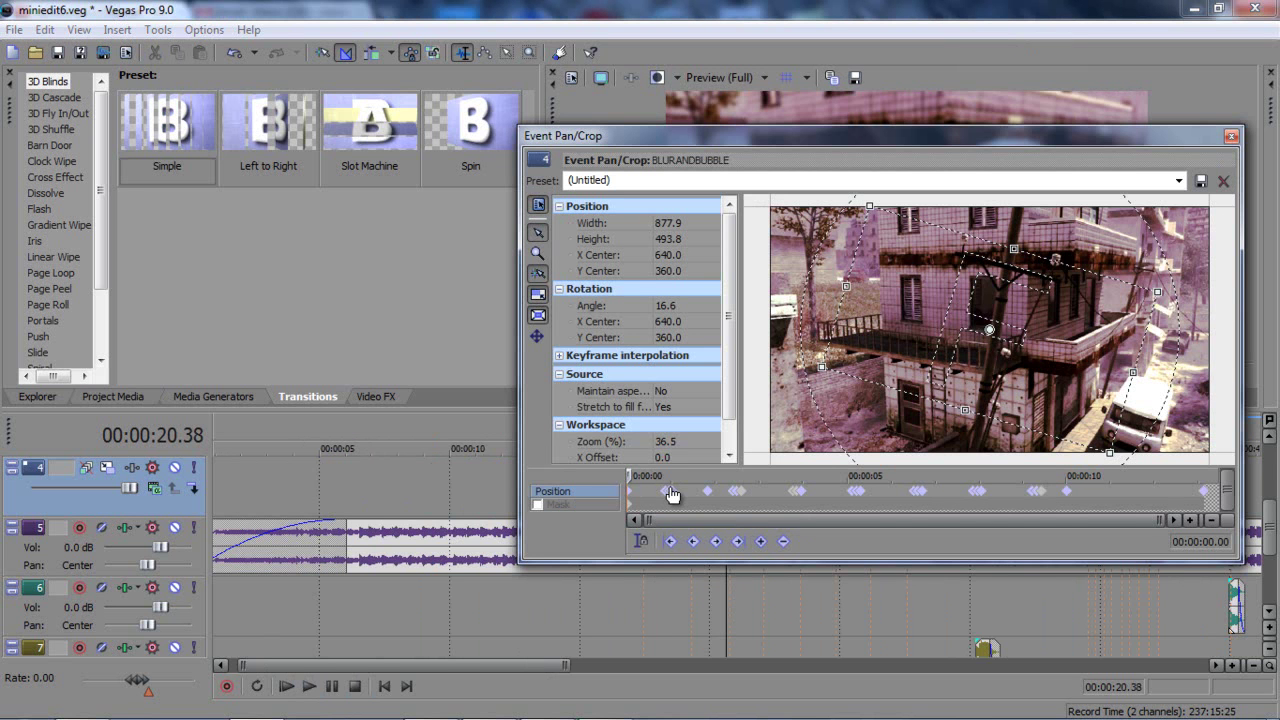
click(670, 491)
drag(672, 494, 707, 494)
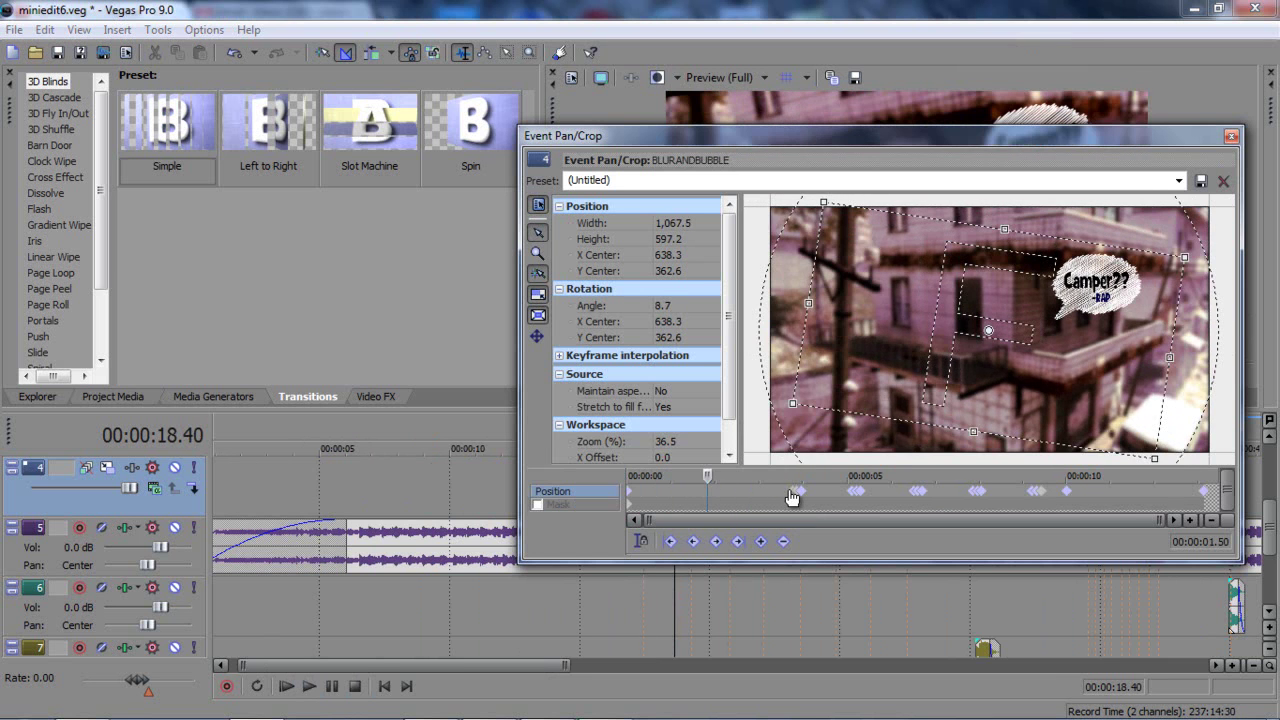
drag(793, 498, 1066, 494)
click(866, 497)
click(922, 493)
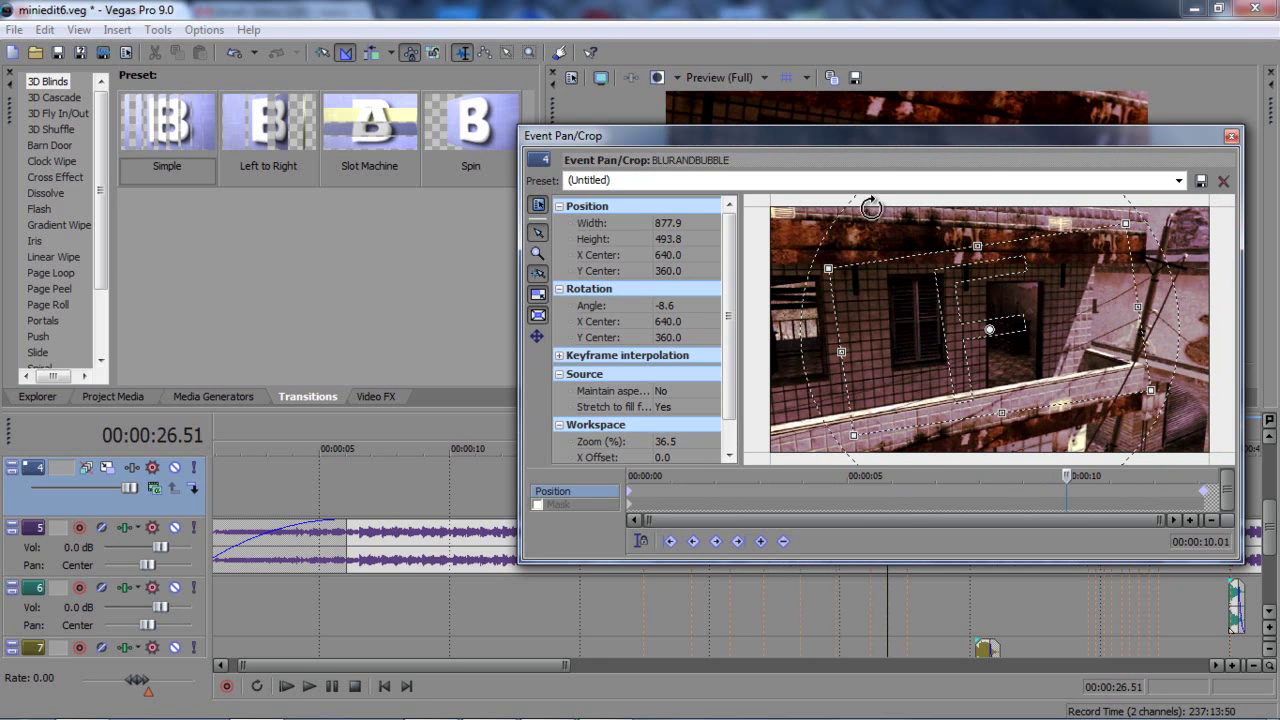
Step: Narrow and reposition the Event Pan/Crop window so the timeline markers and the video preview are uncovered
drag(883, 130, 576, 203)
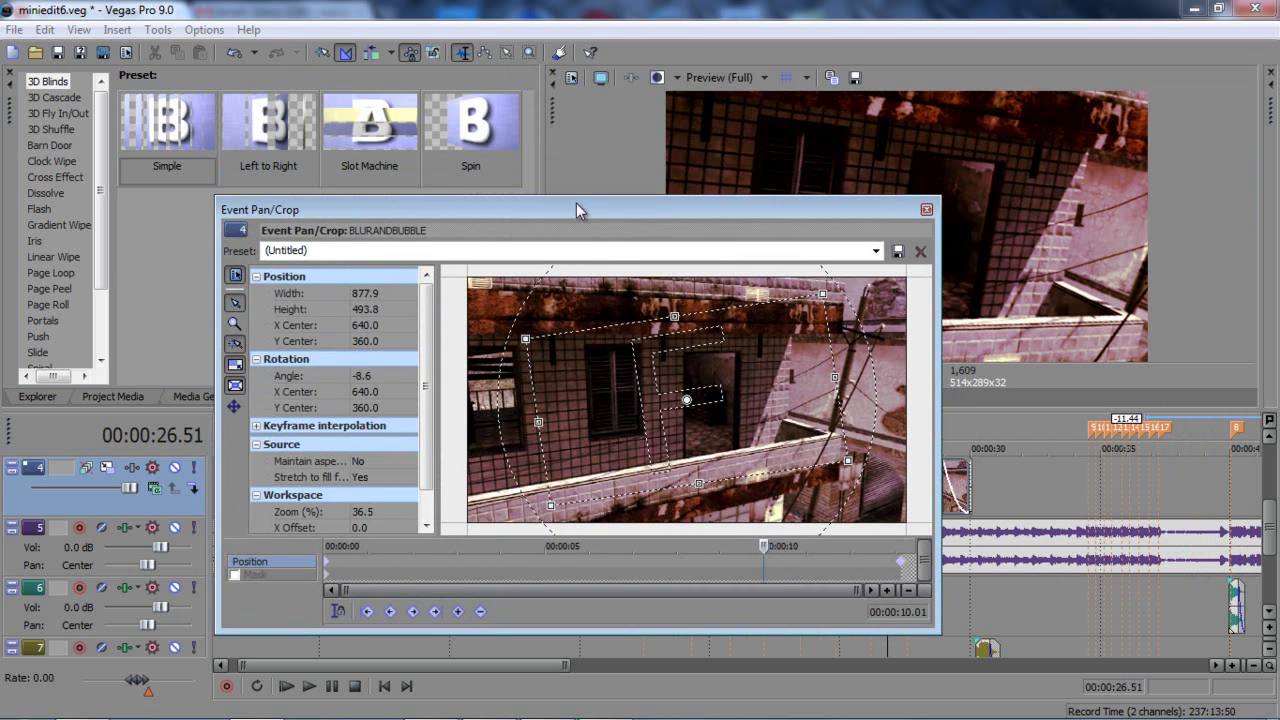
click(947, 511)
drag(945, 511, 580, 498)
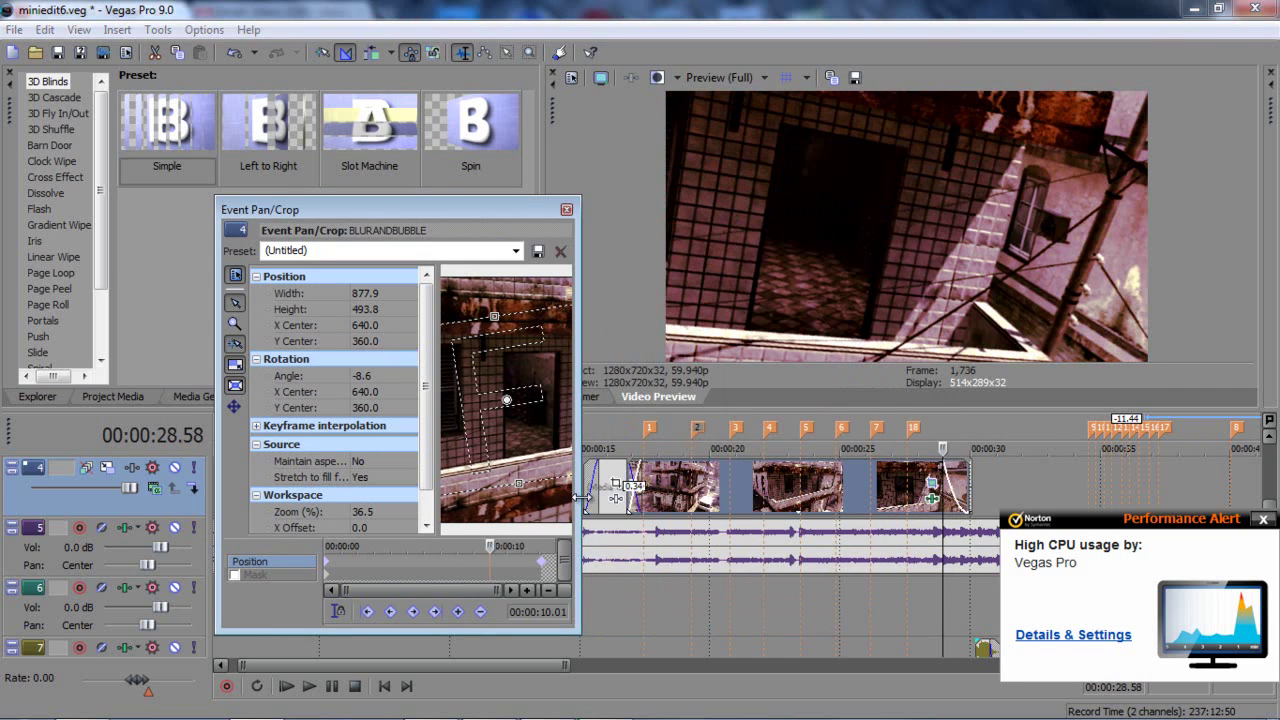
drag(442, 210, 391, 280)
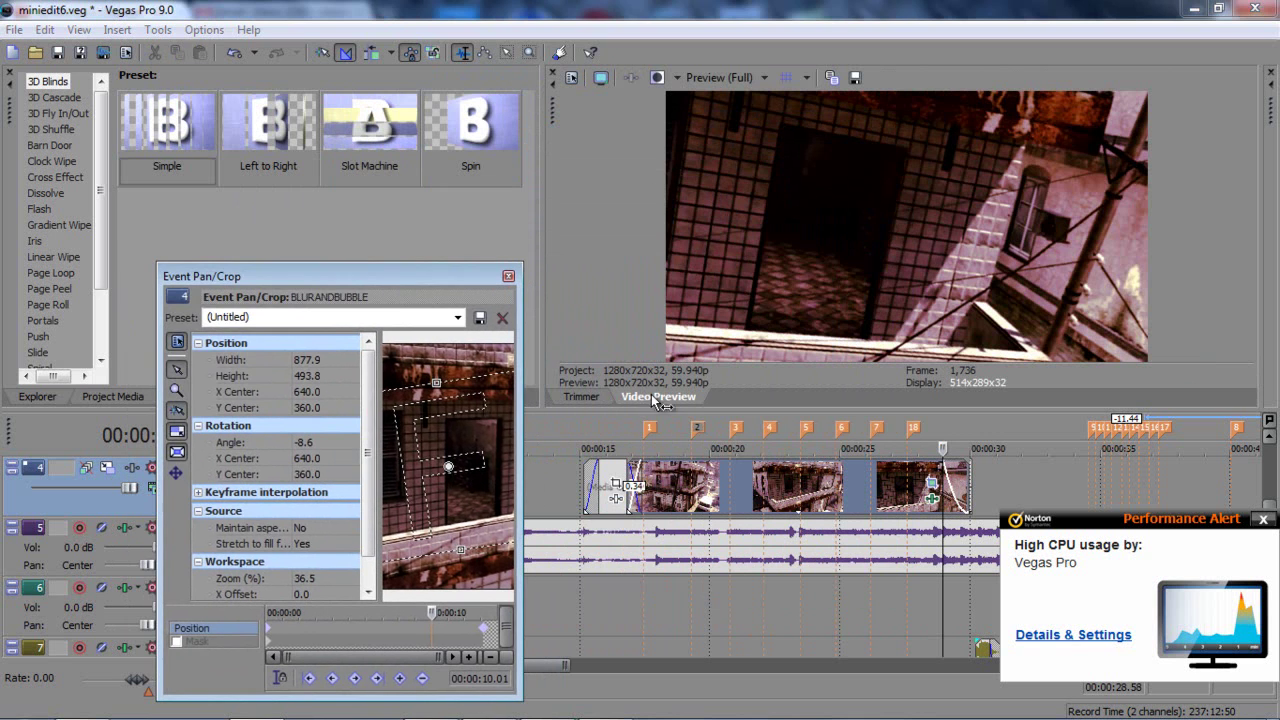
Step: Add a Position keyframe to the BLURANDBUBBLE event at 00:00:02.28, matching timeline marker 2
click(692, 443)
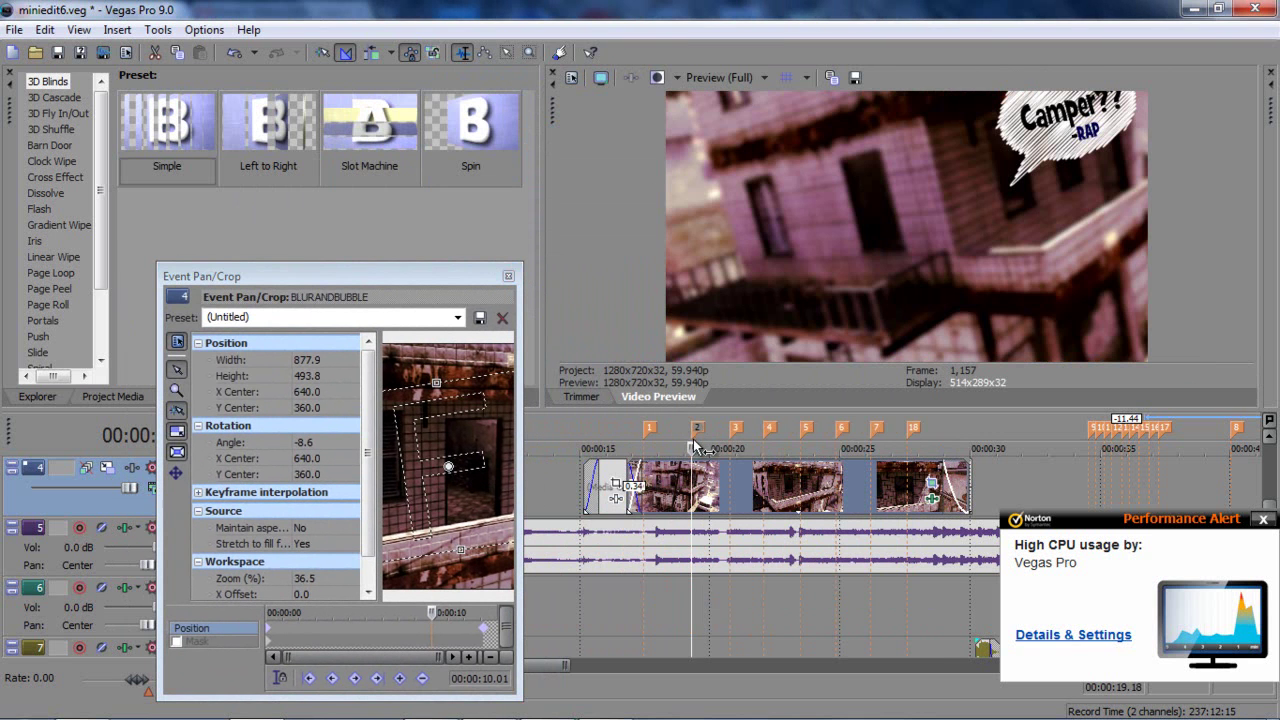
click(698, 432)
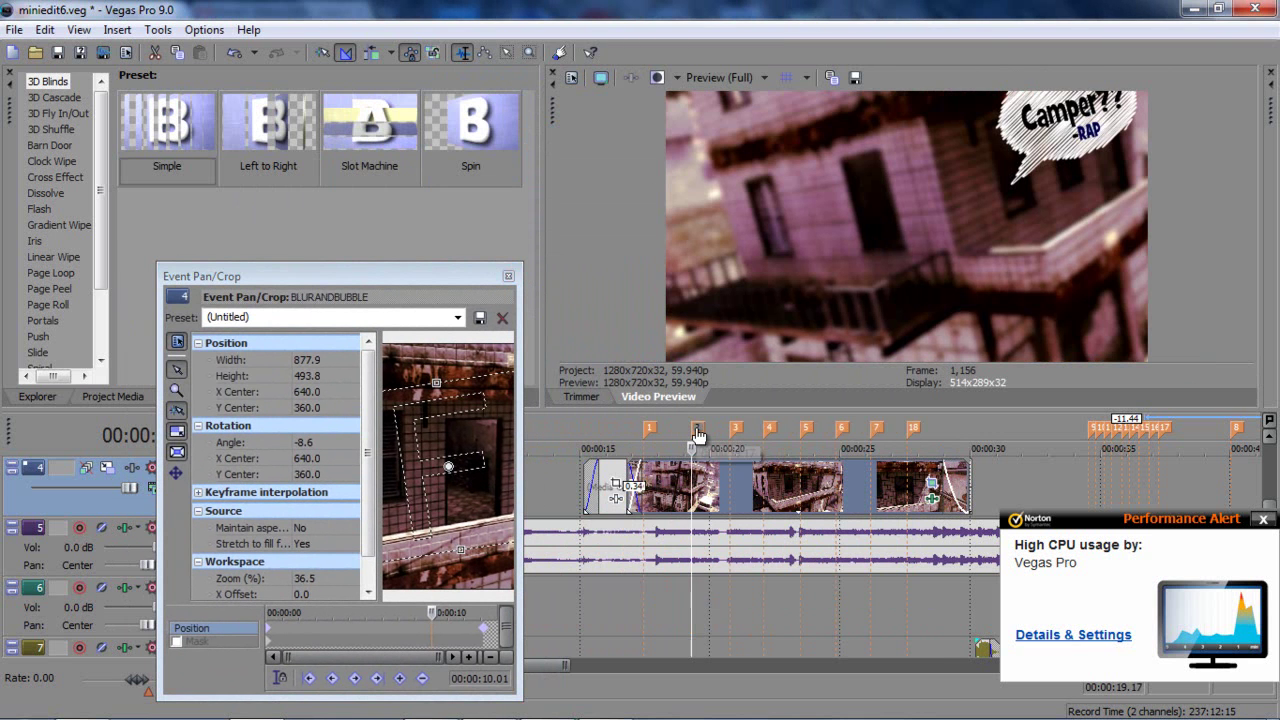
click(409, 620)
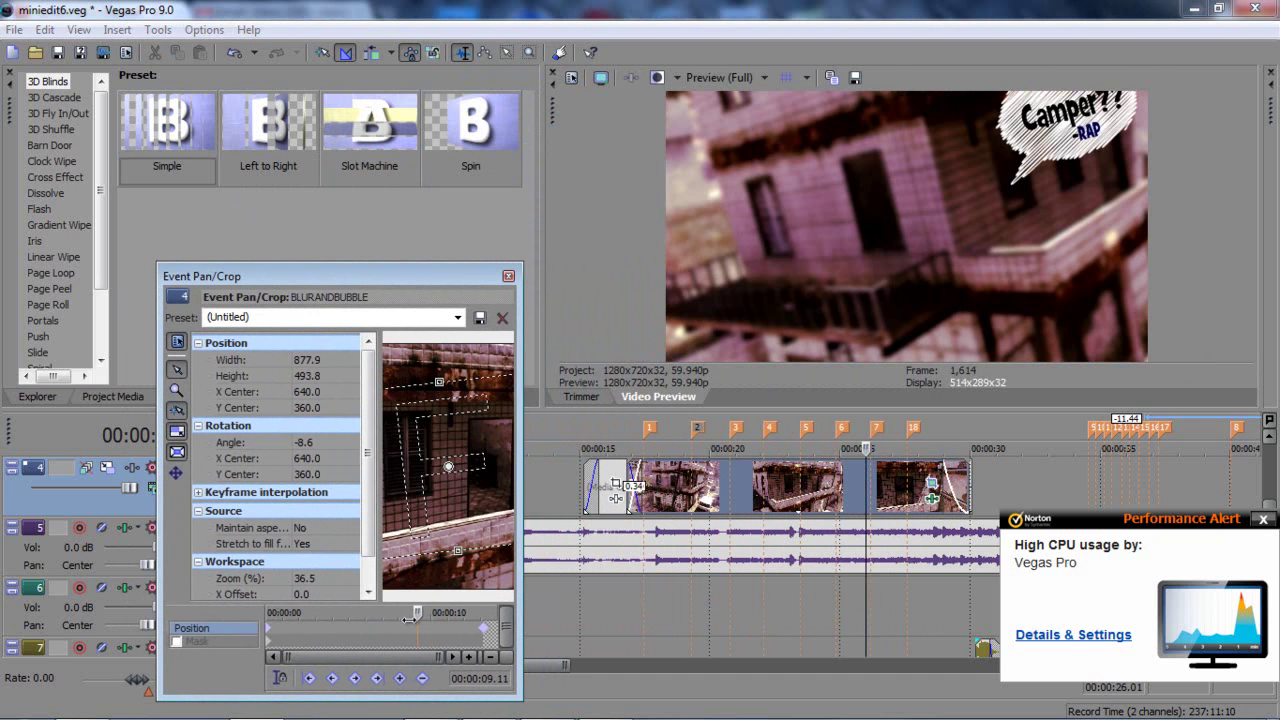
click(306, 626)
scroll(306, 626, up, 2)
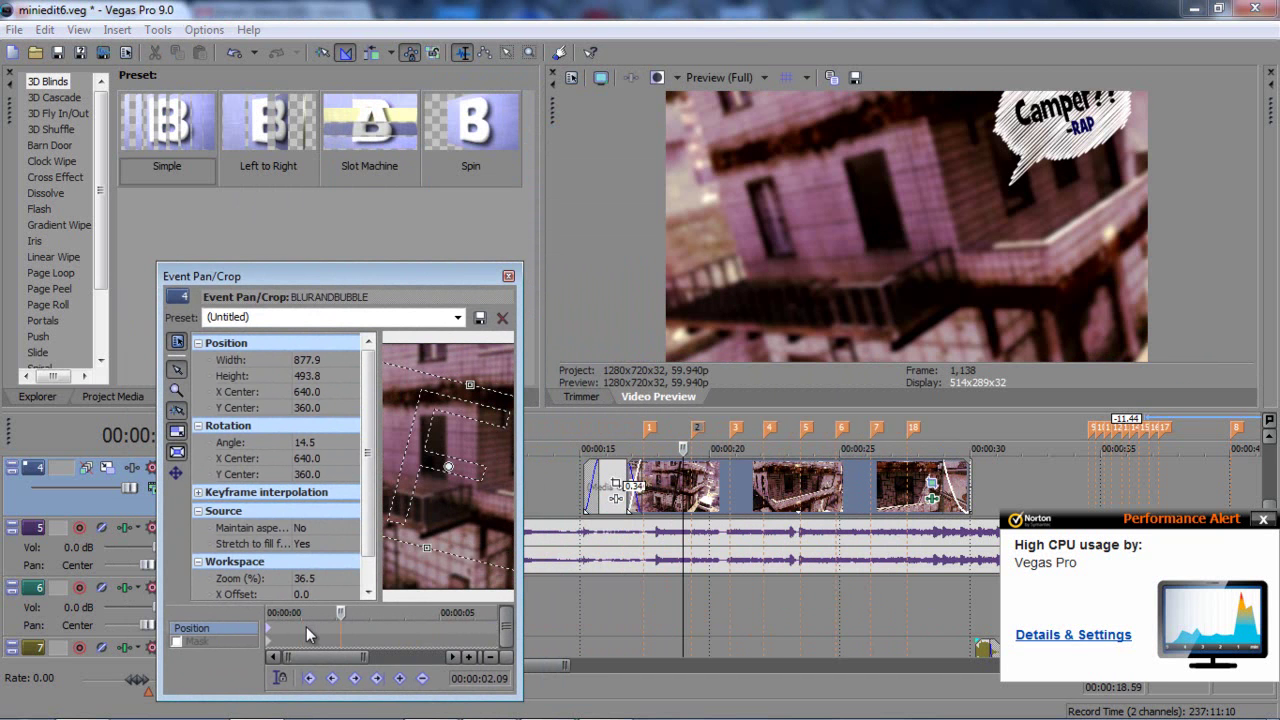
scroll(309, 627, up, 3)
drag(373, 612, 418, 626)
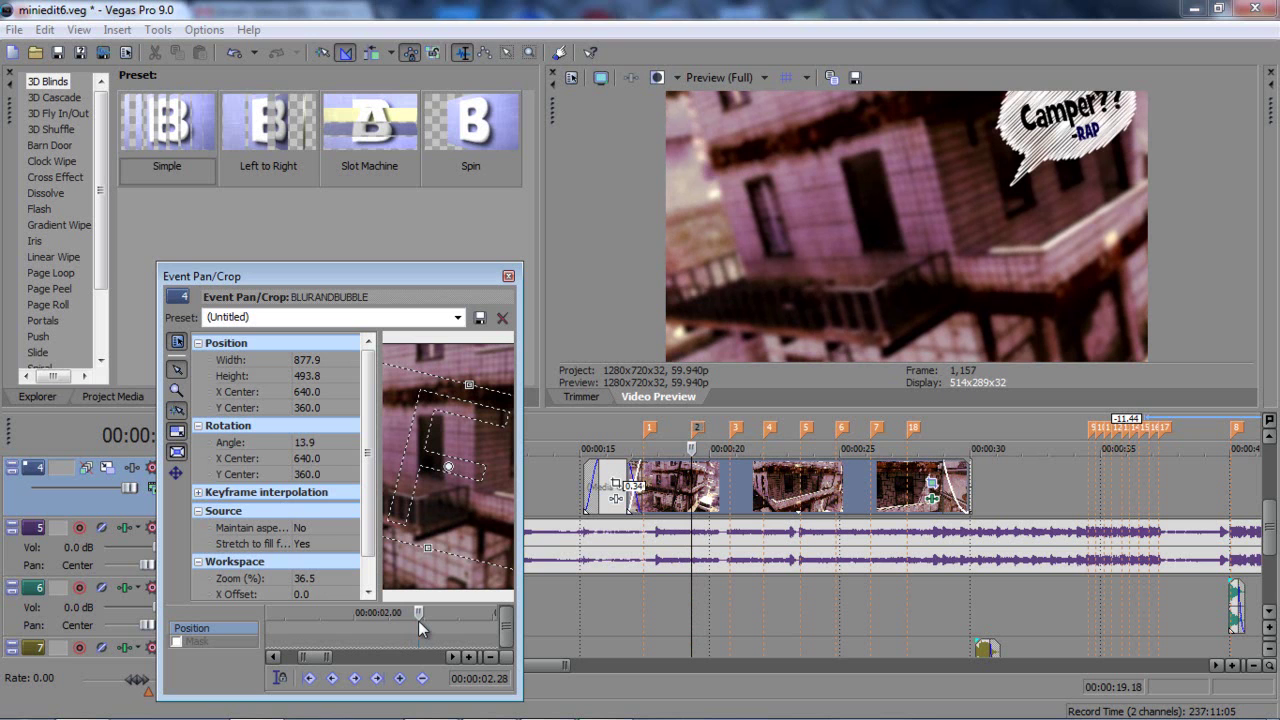
scroll(418, 625, up, 1)
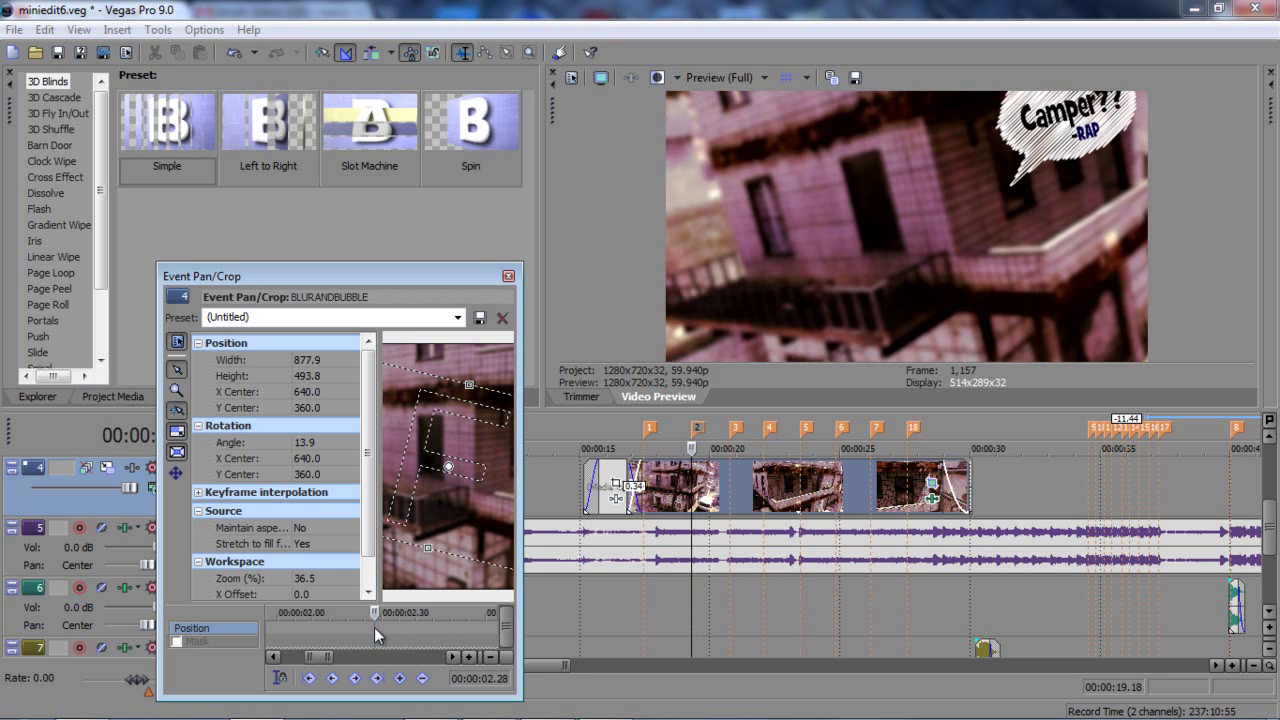
double_click(374, 627)
Step: Add a second Position keyframe five frames before the marker 2 keyframe, at 00:00:02.23
scroll(368, 436, down, 1)
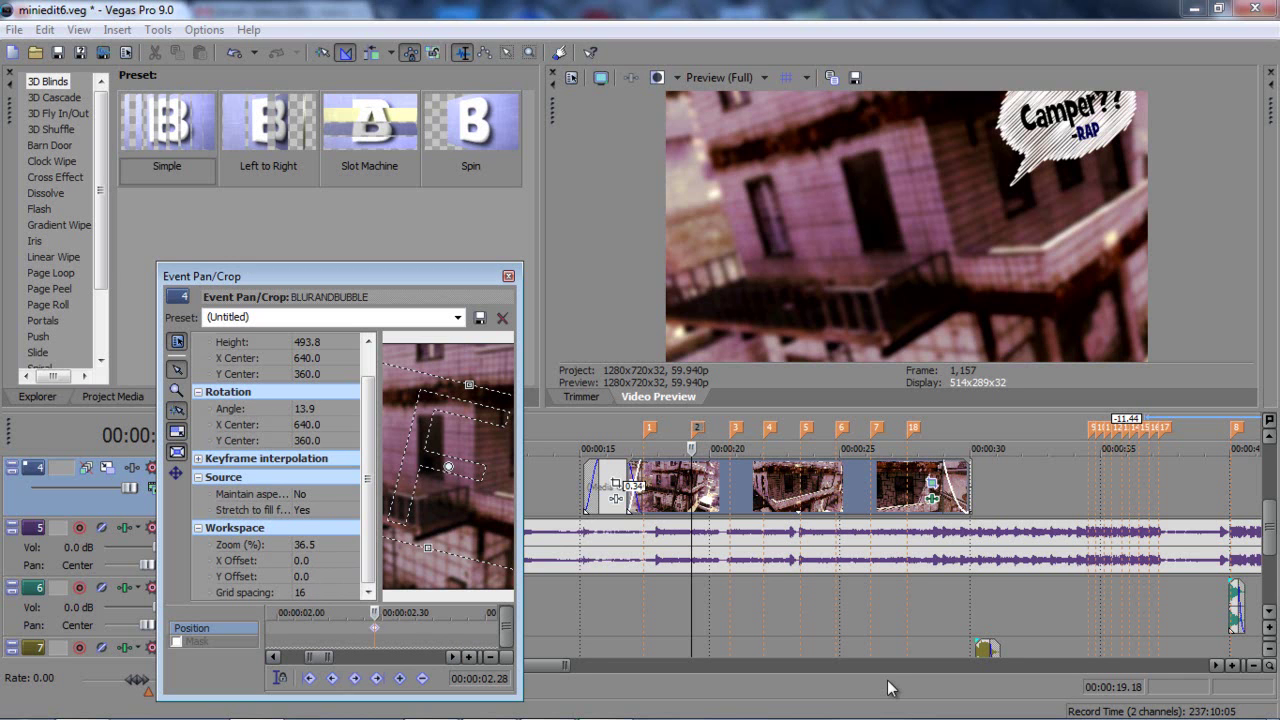
key(Left)
key(Left)
key(Left)
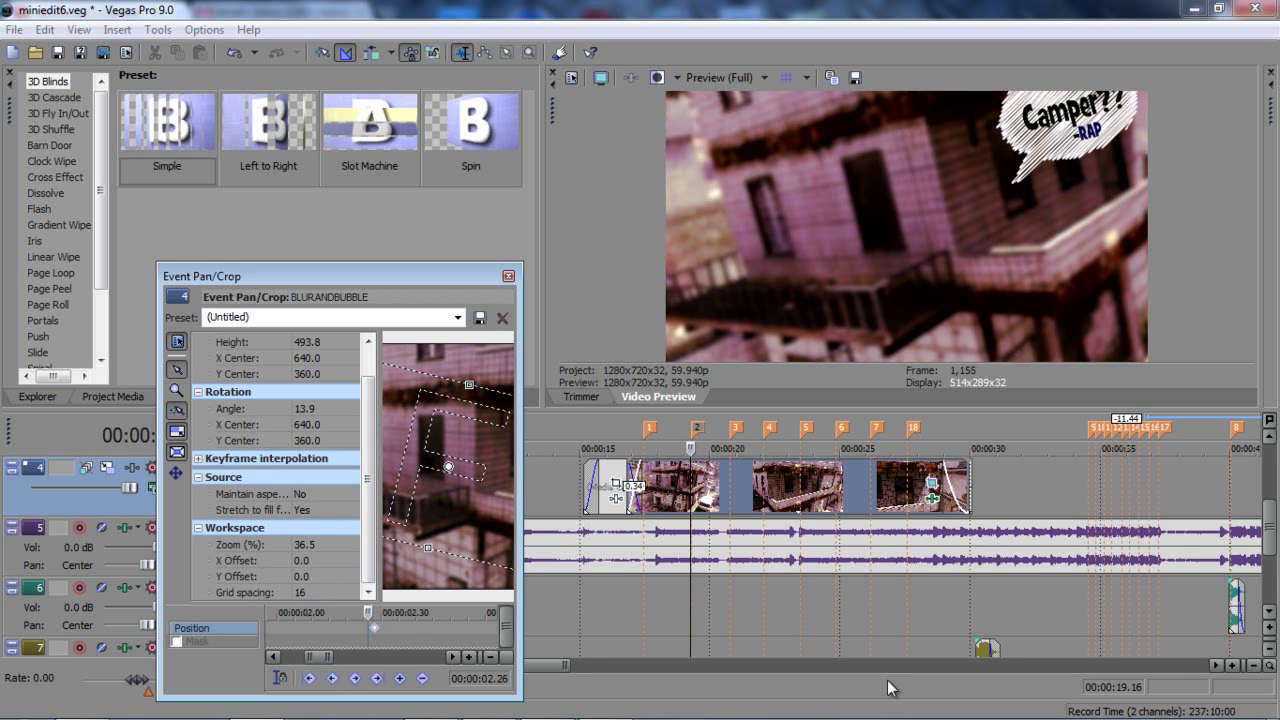
key(Left)
key(Left)
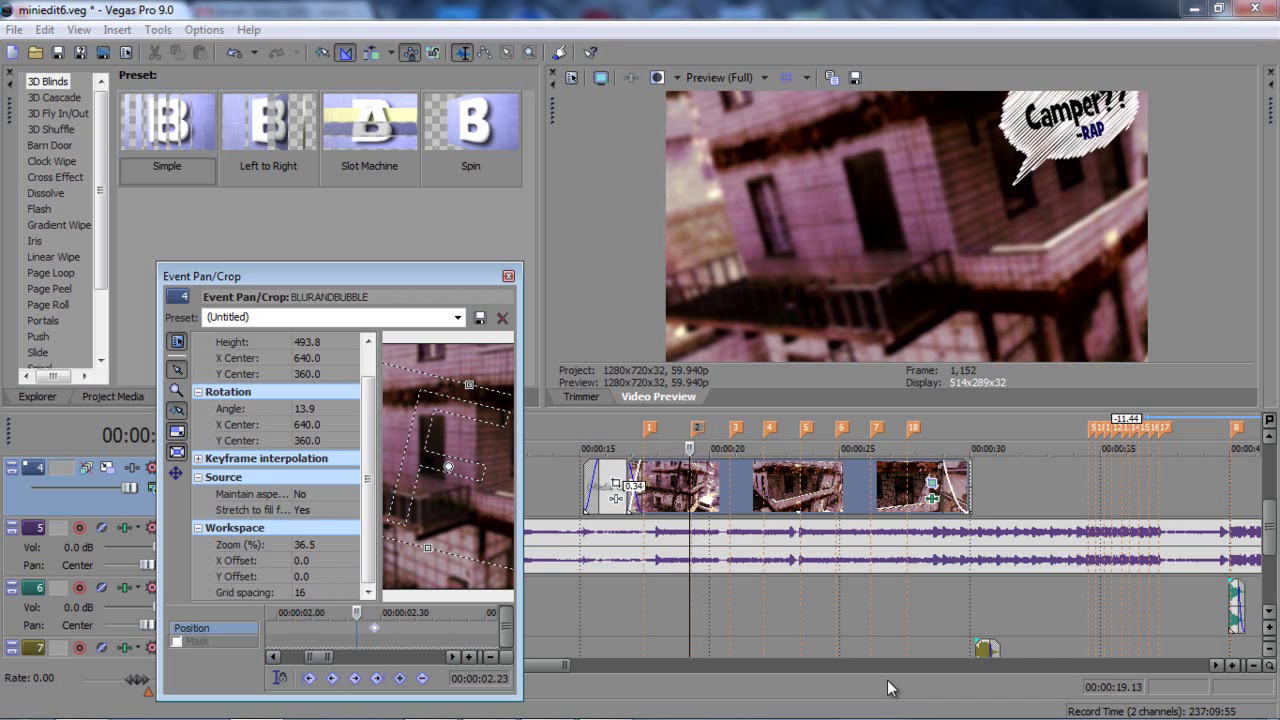
key(Right)
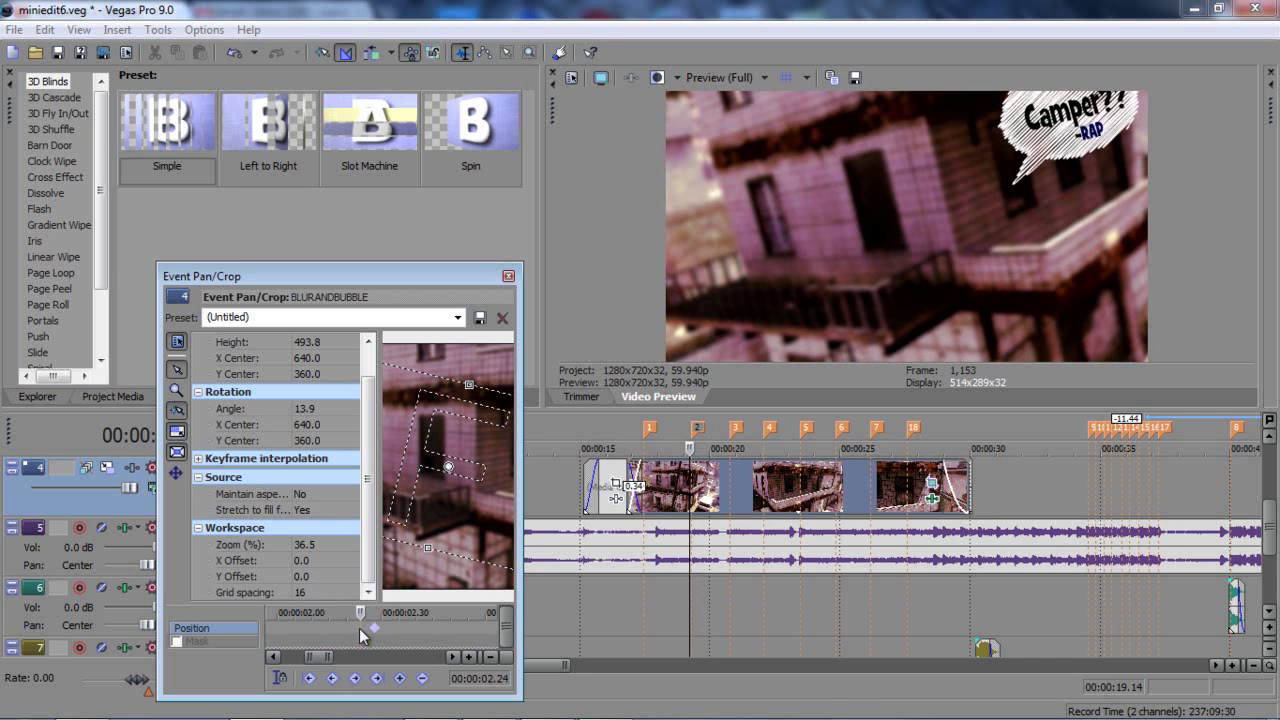
key(Left)
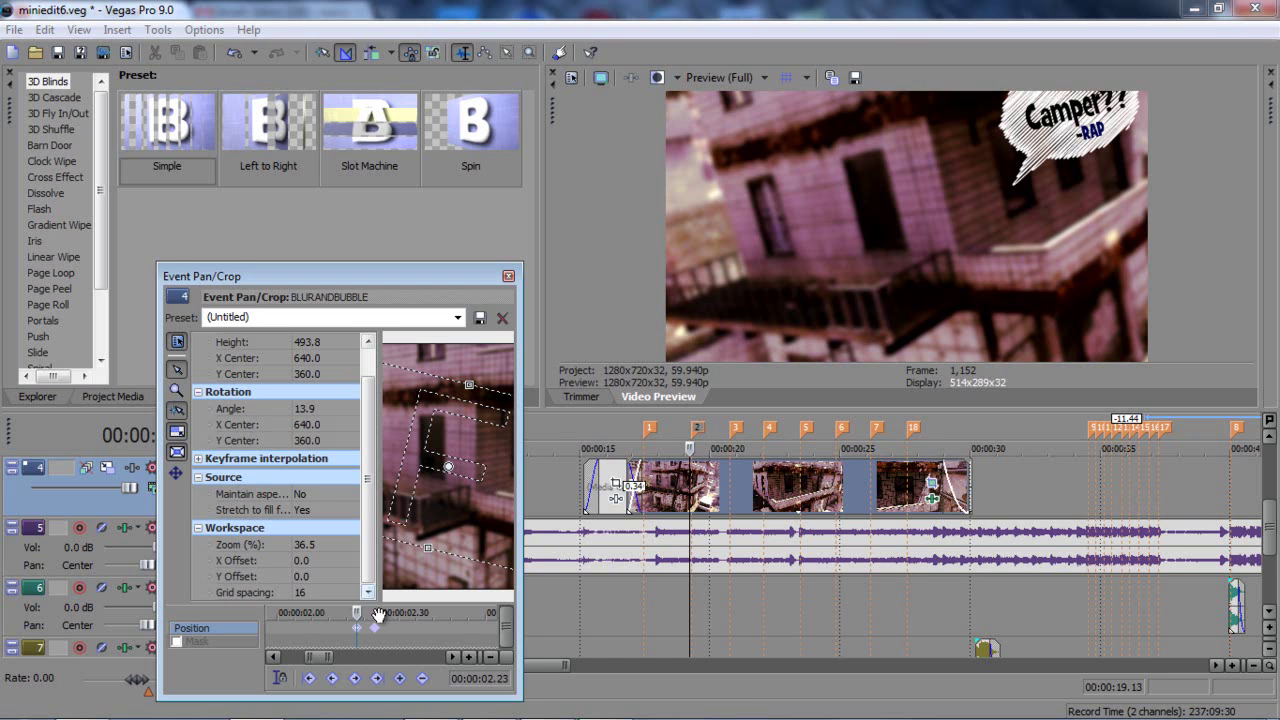
scroll(446, 430, down, 1)
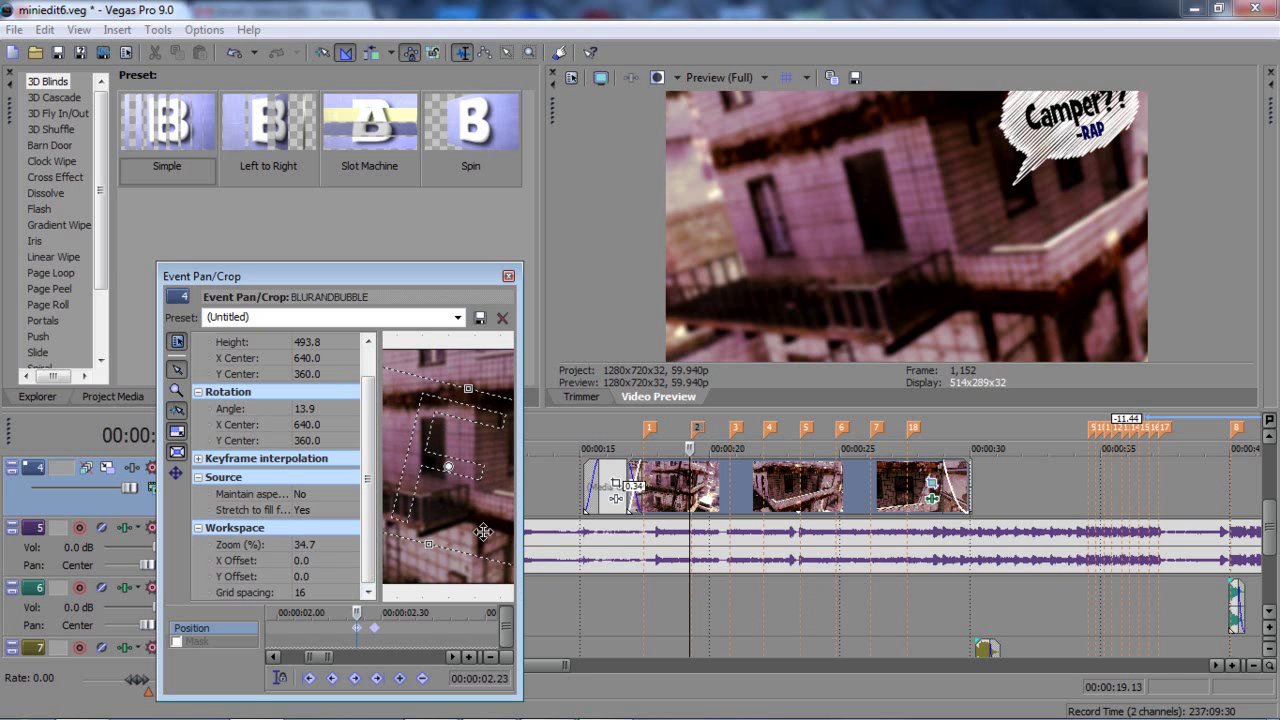
Step: Widen the Event Pan/Crop window to reveal the whole frame and set the 00:00:02.23 keyframe's rotation angle to 0.0
drag(522, 542, 824, 542)
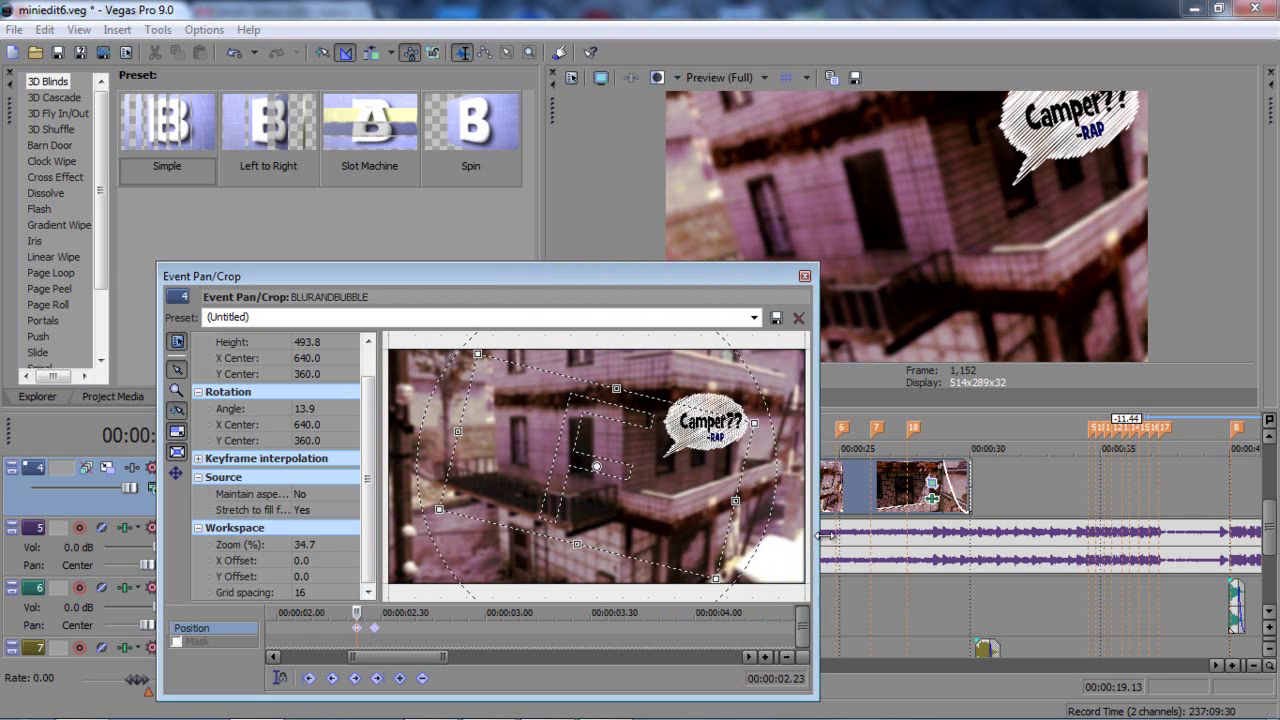
drag(743, 541, 766, 490)
key(ctrl+z)
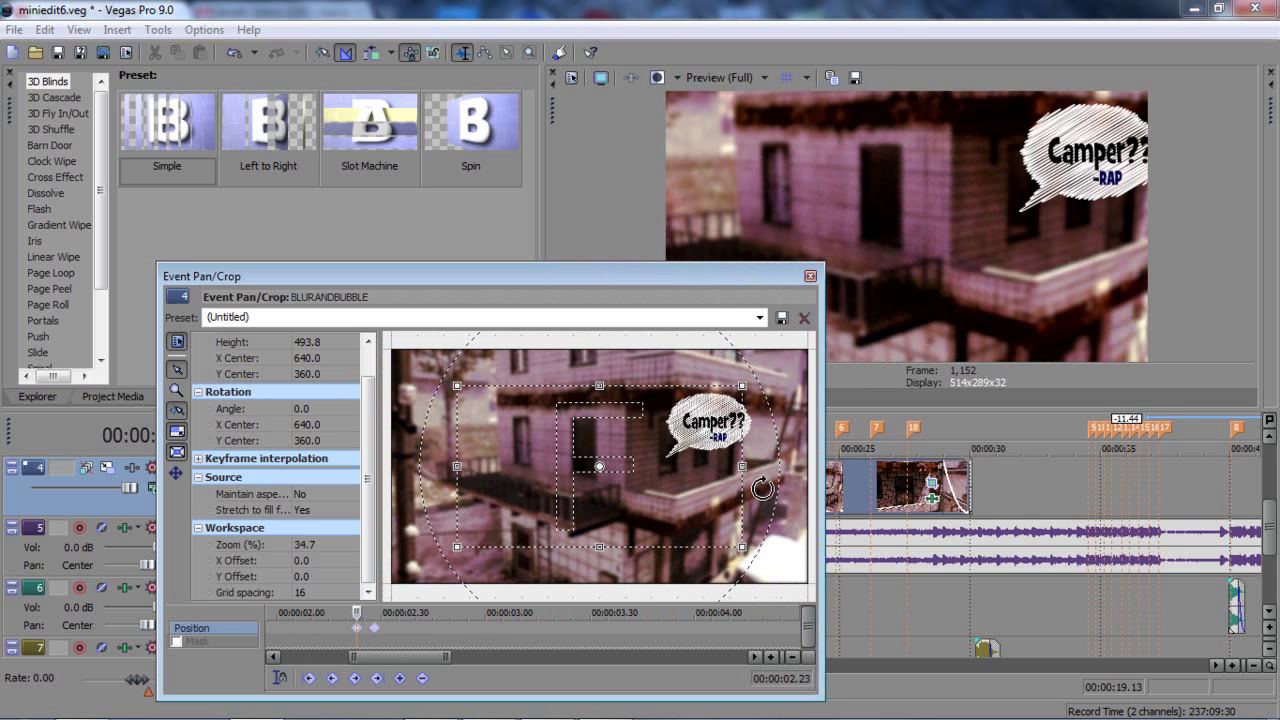
Step: Add a Position keyframe to the BLURANDBUBBLE event at 00:00:02.15, shortly before the 00:00:02.23 keyframe
drag(355, 612, 146, 640)
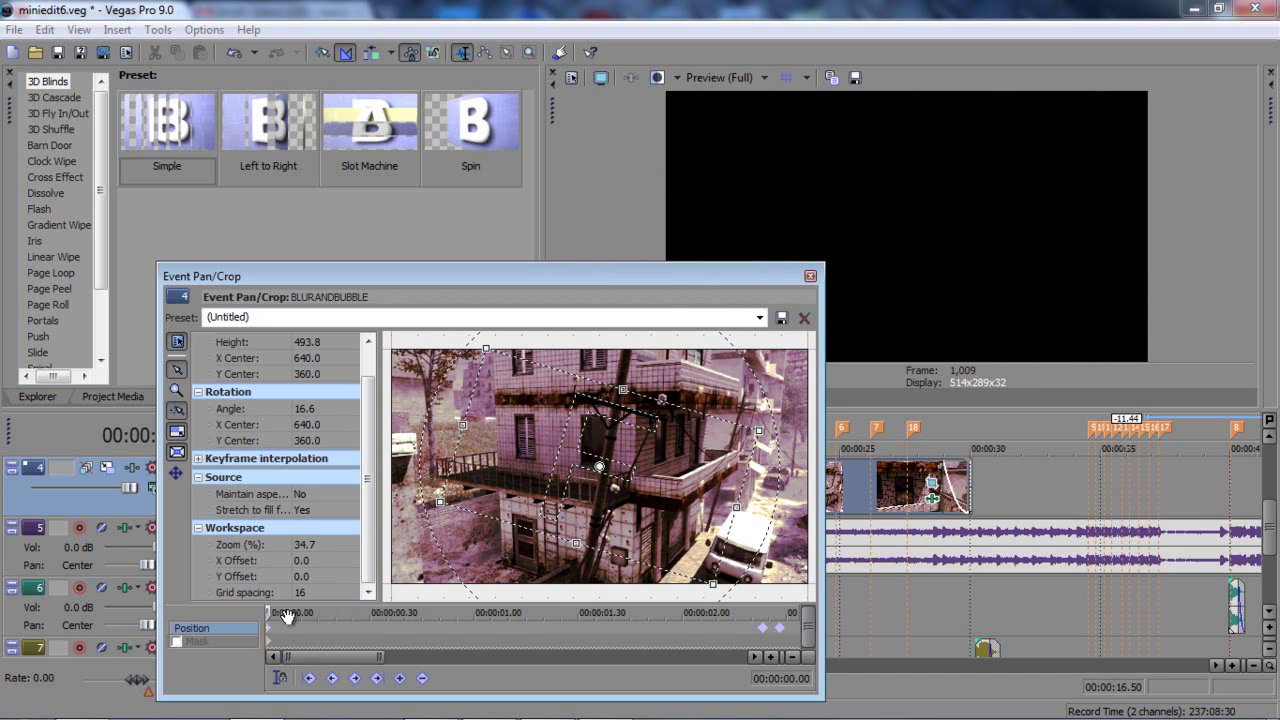
click(733, 628)
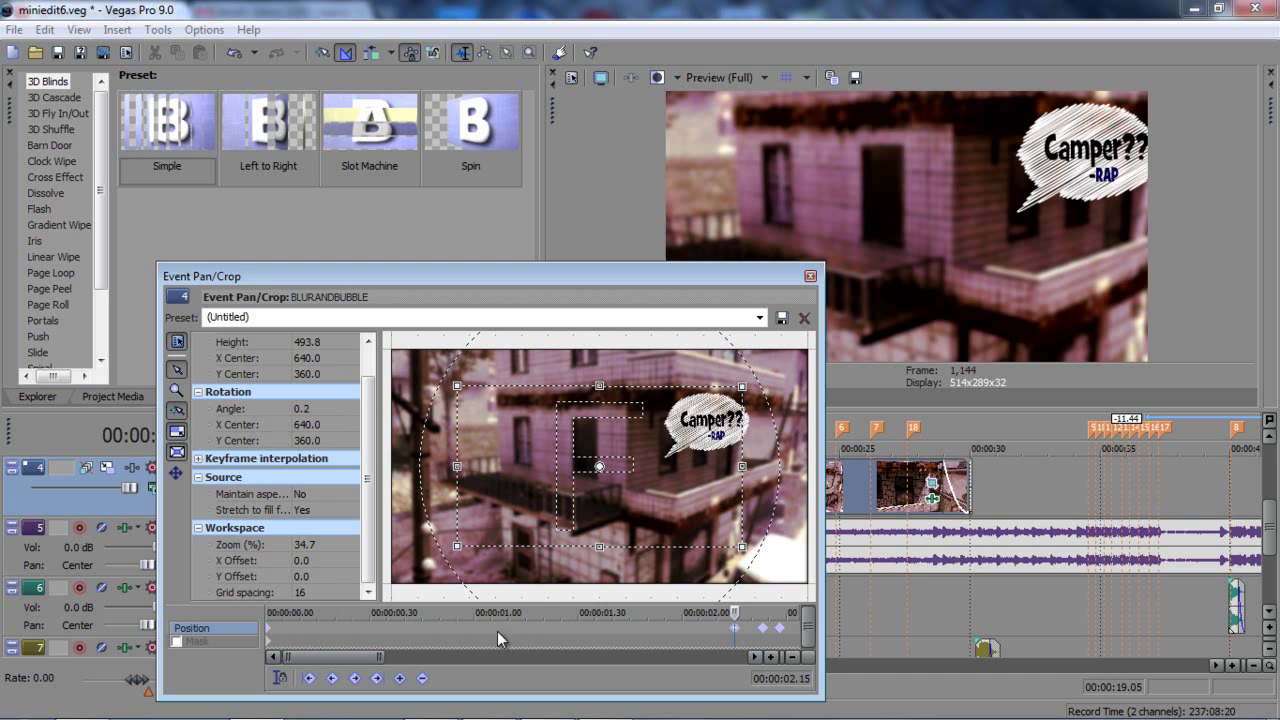
drag(358, 656, 453, 642)
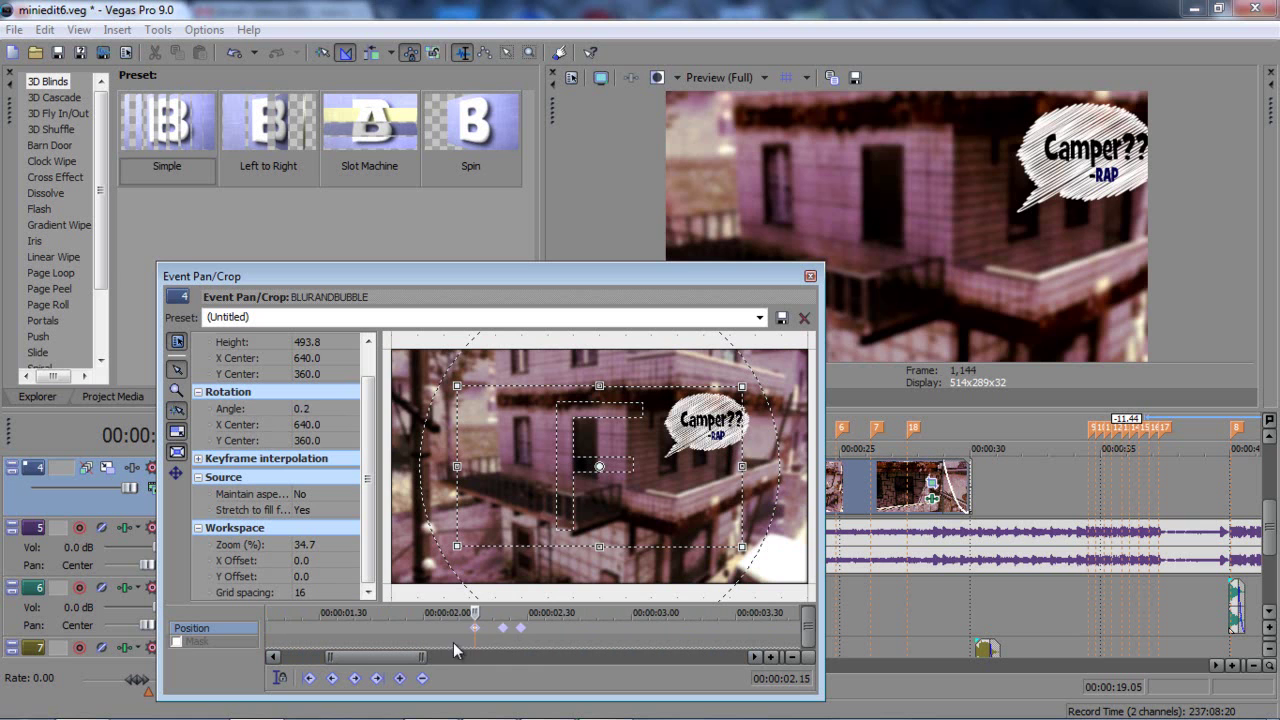
Step: Apply the heyman preset to the Position keyframe at 00:00:02.28
click(505, 630)
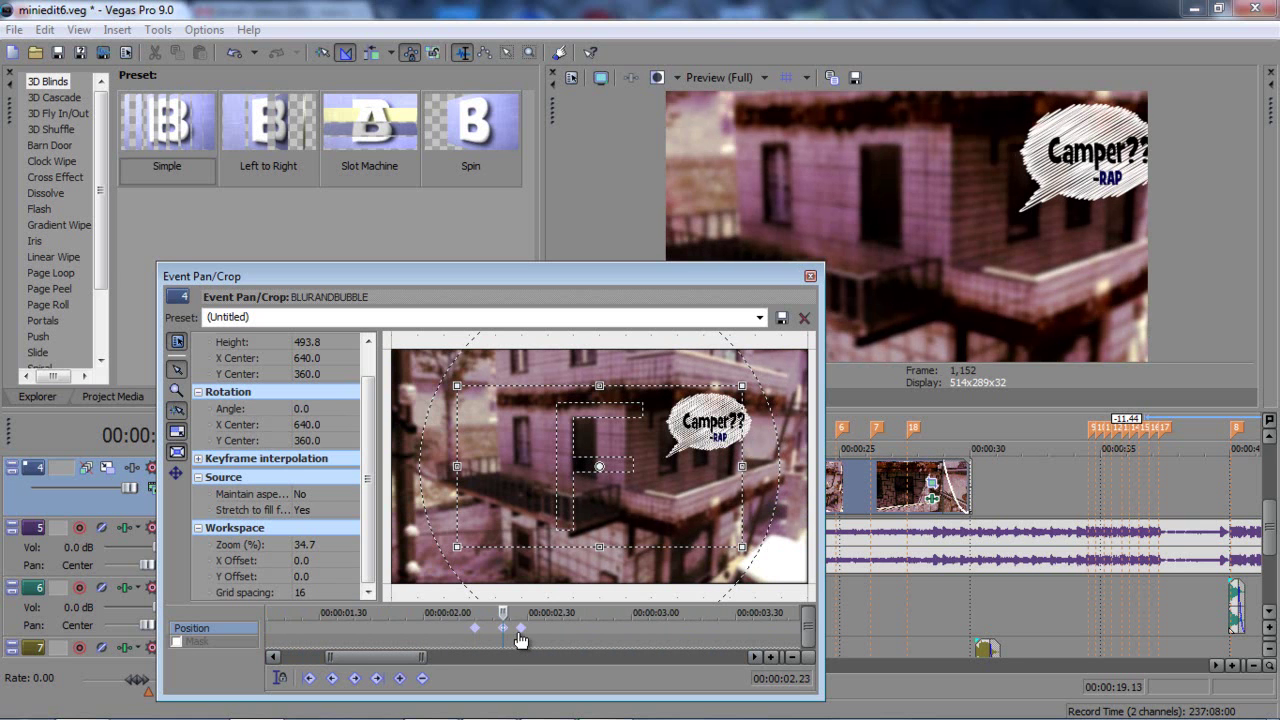
click(520, 628)
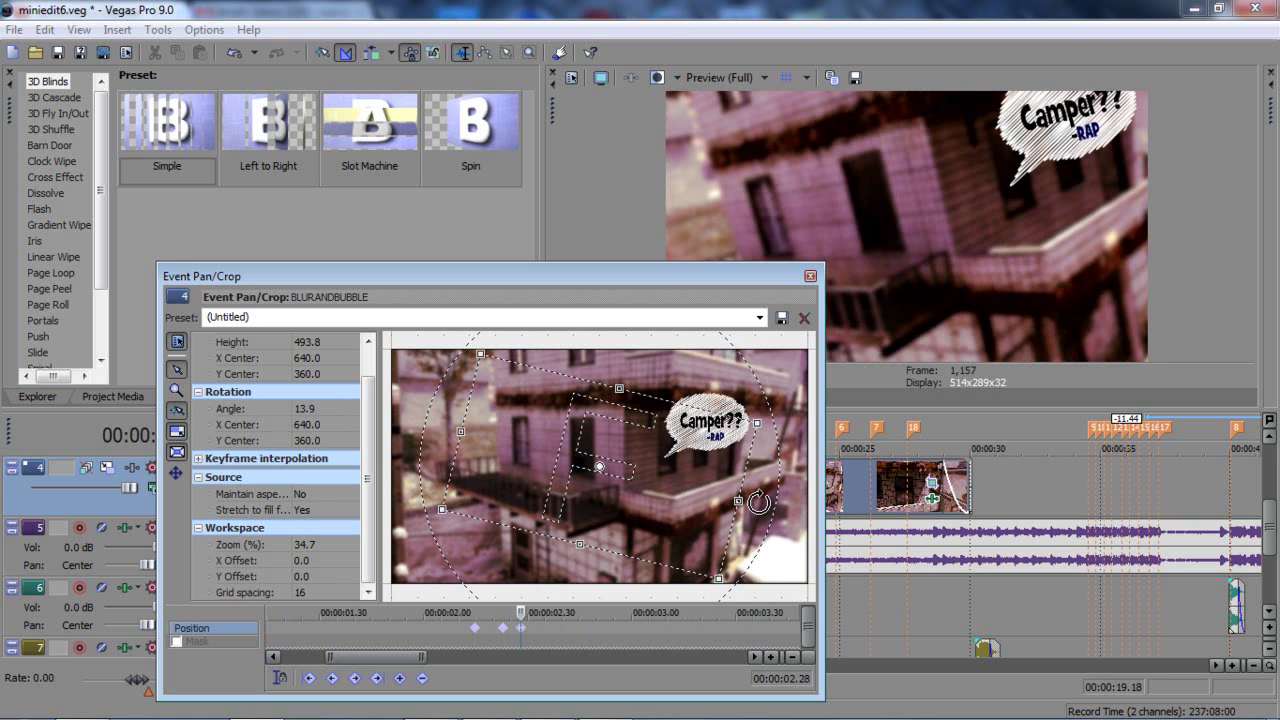
drag(750, 503, 754, 479)
click(760, 317)
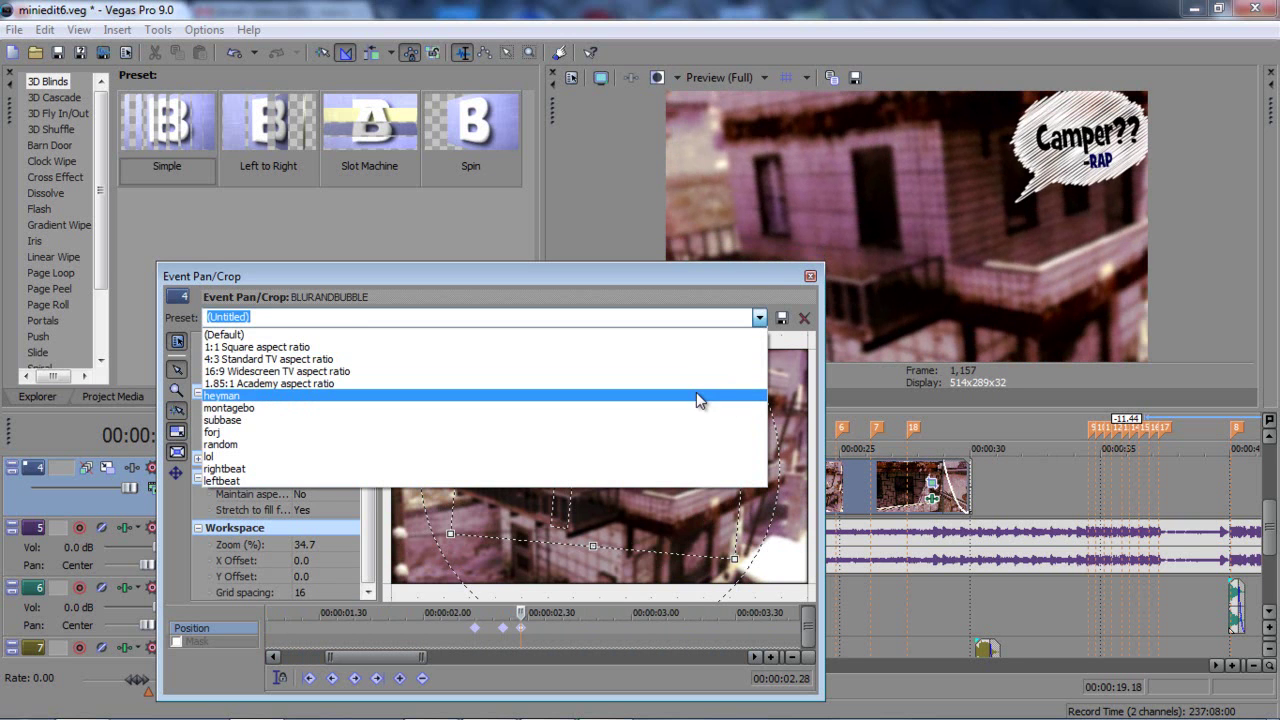
click(696, 395)
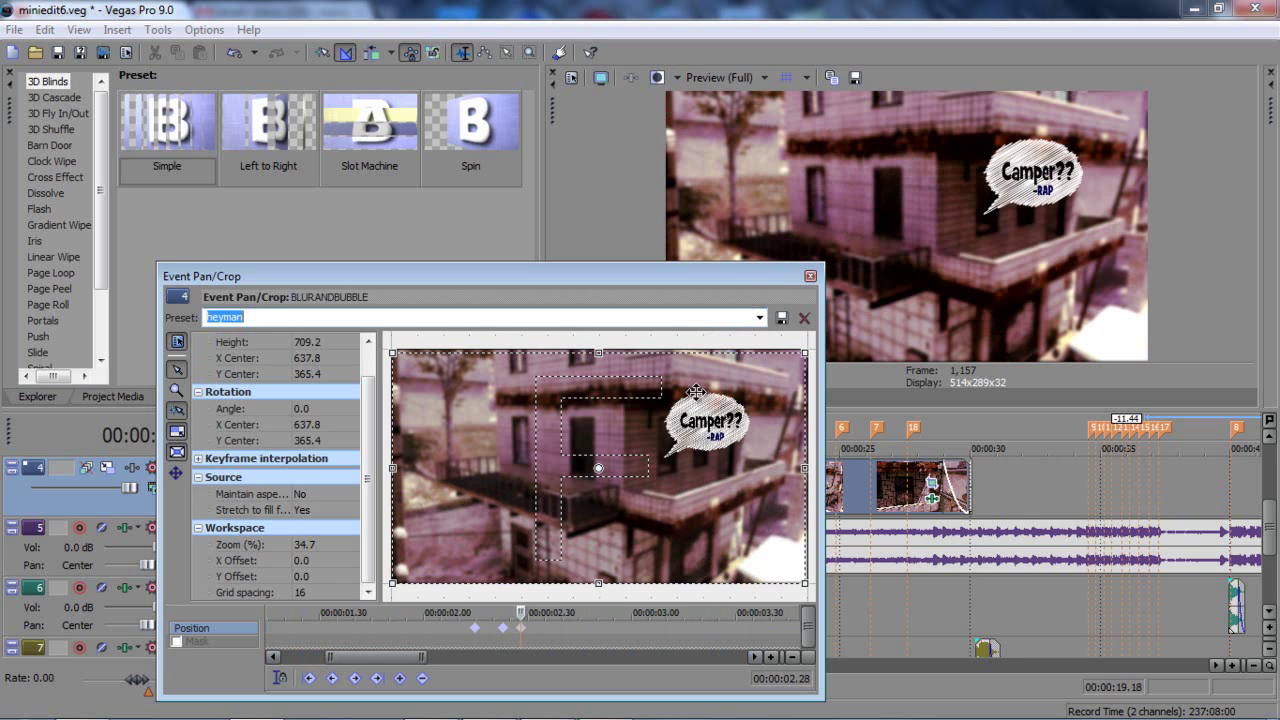
Step: Reposition the Event Pan/Crop window to uncover timeline marker 2, and compare the framing of the 00:00:02.23 and 00:00:02.28 keyframes
click(503, 627)
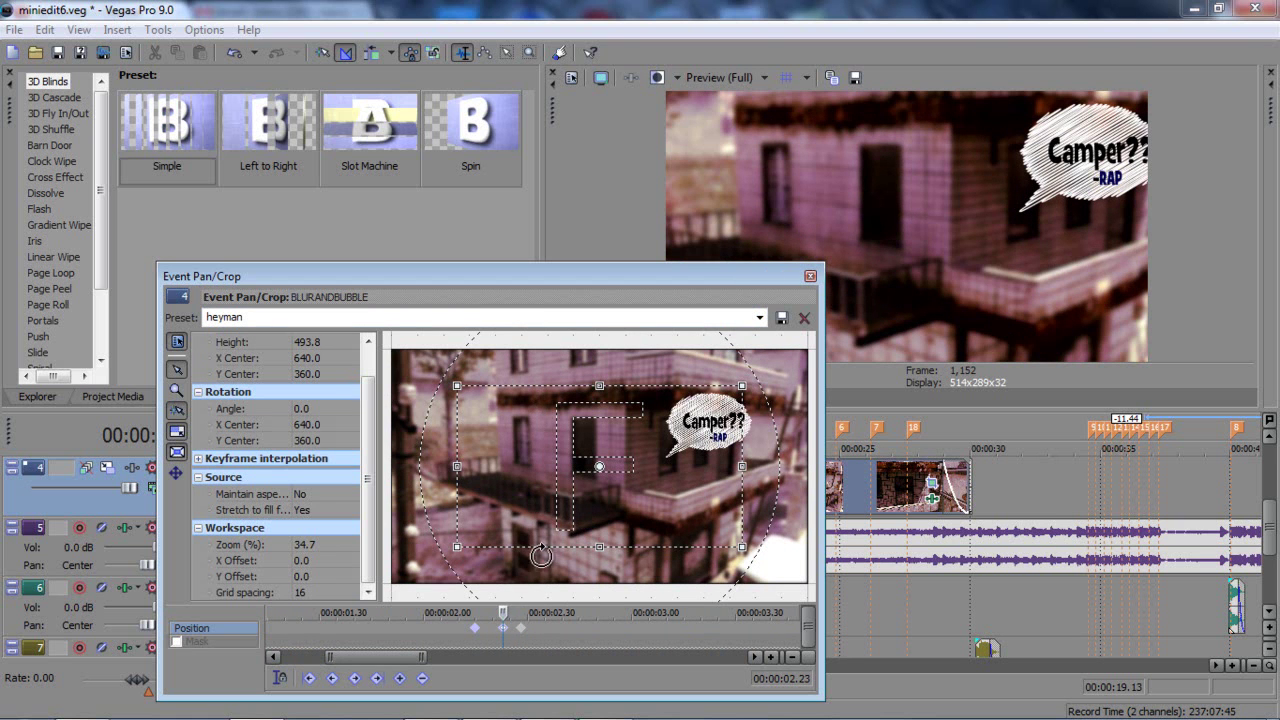
drag(543, 270, 387, 270)
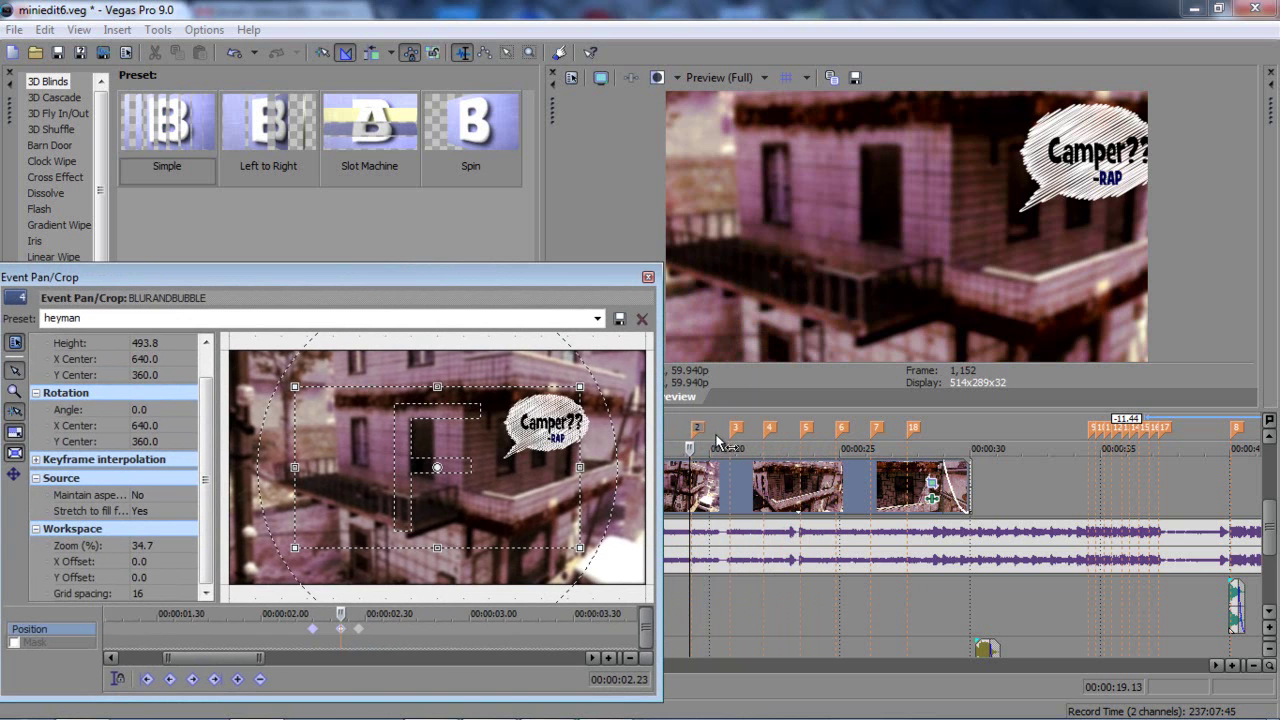
click(358, 635)
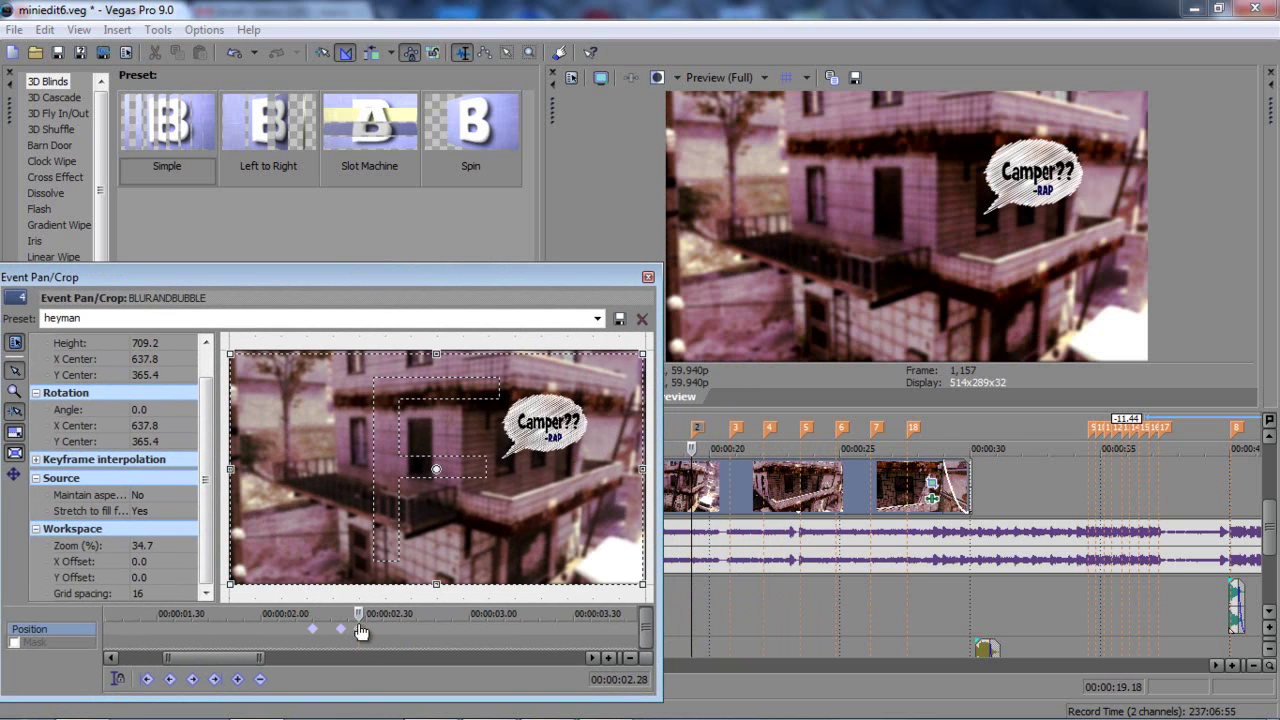
click(340, 632)
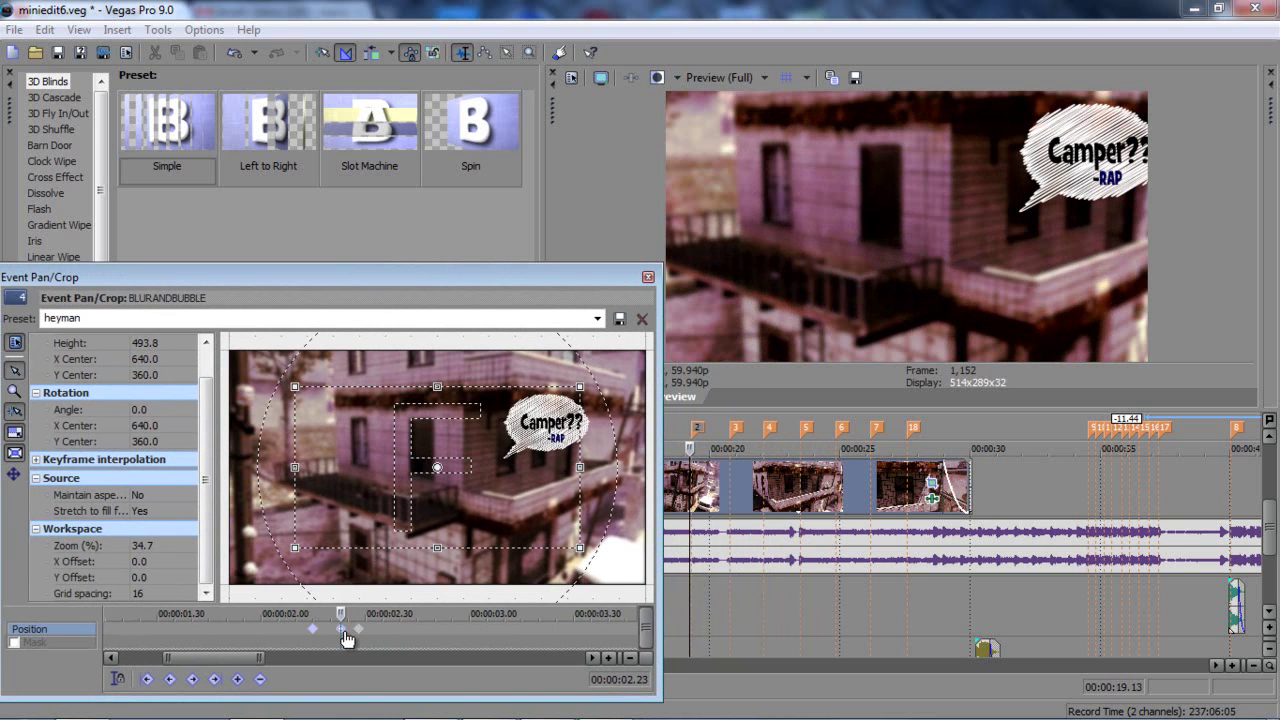
Step: Shrink the 00:00:02.28 keyframe's crop to a height of 536.1 with a 10.0 rotation angle, and add a Position keyframe at 00:00:02.33
drag(581, 549, 622, 567)
click(357, 629)
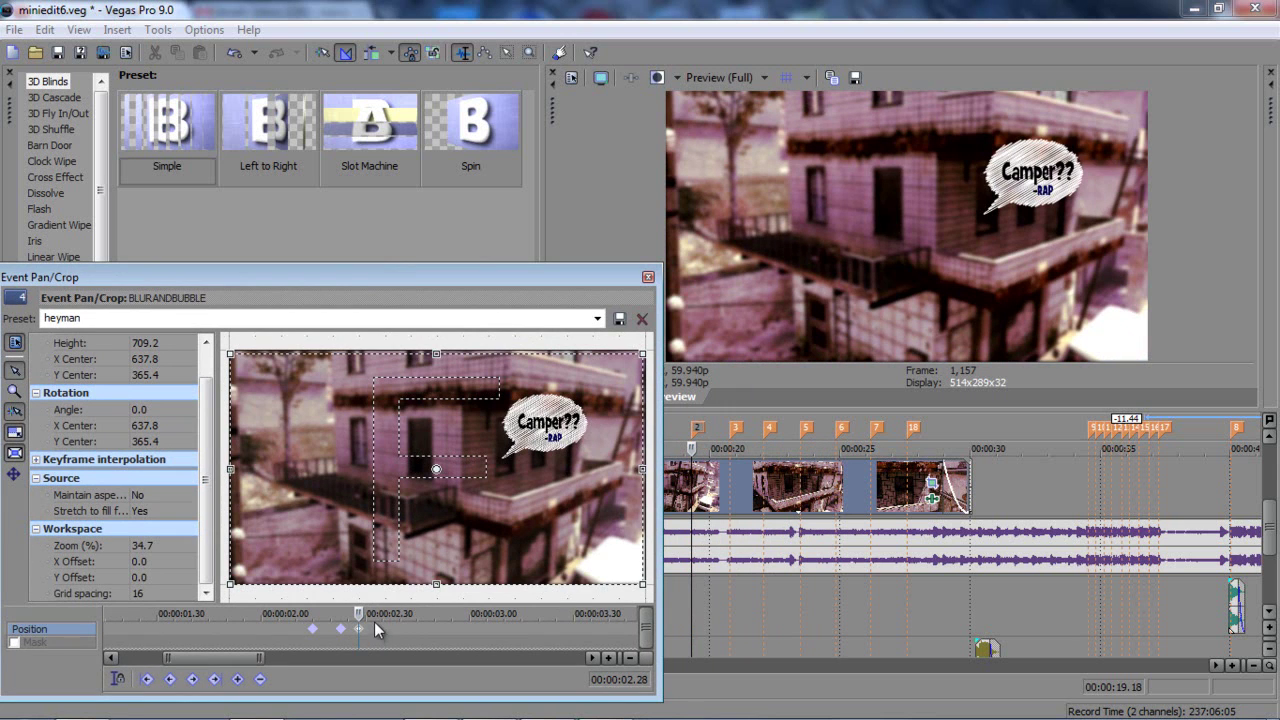
mouse_move(621, 574)
mouse_down()
mouse_move(593, 563)
mouse_move(617, 533)
mouse_move(612, 563)
mouse_up()
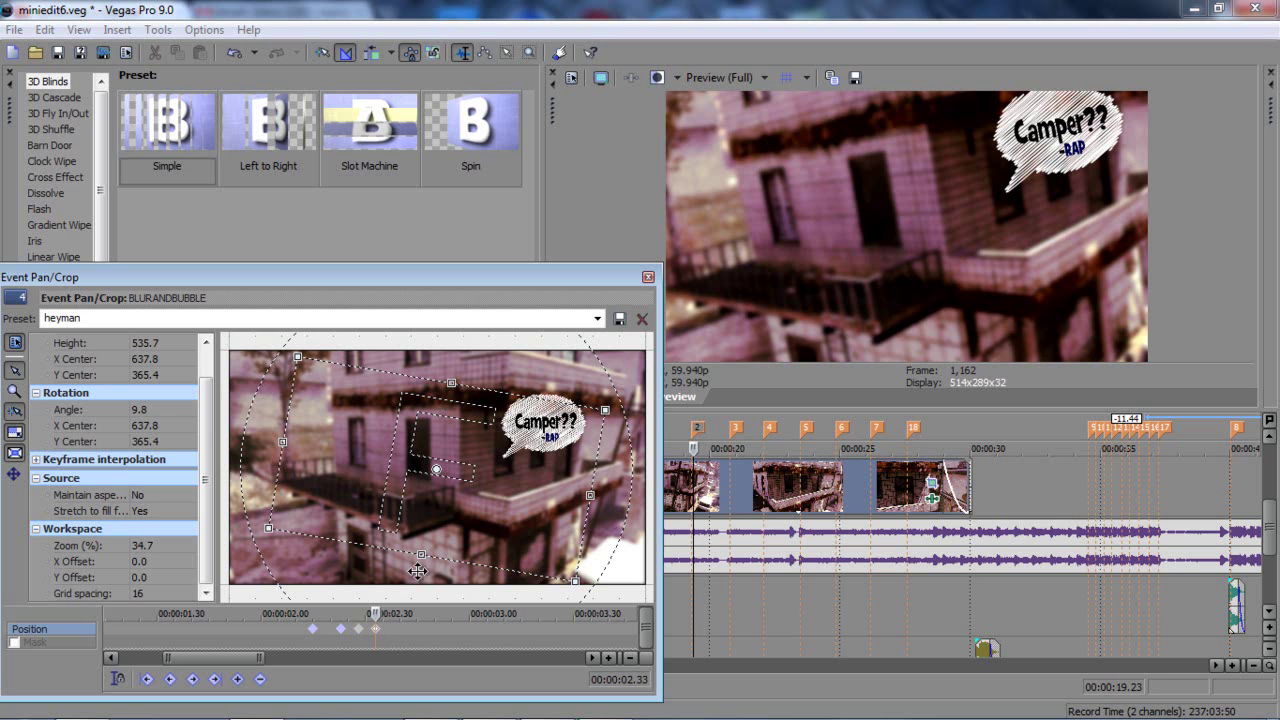
Step: Apply the heyman preset to the 00:00:02.33 keyframe and return to the tilted 00:00:02.28 keyframe
click(598, 320)
click(560, 396)
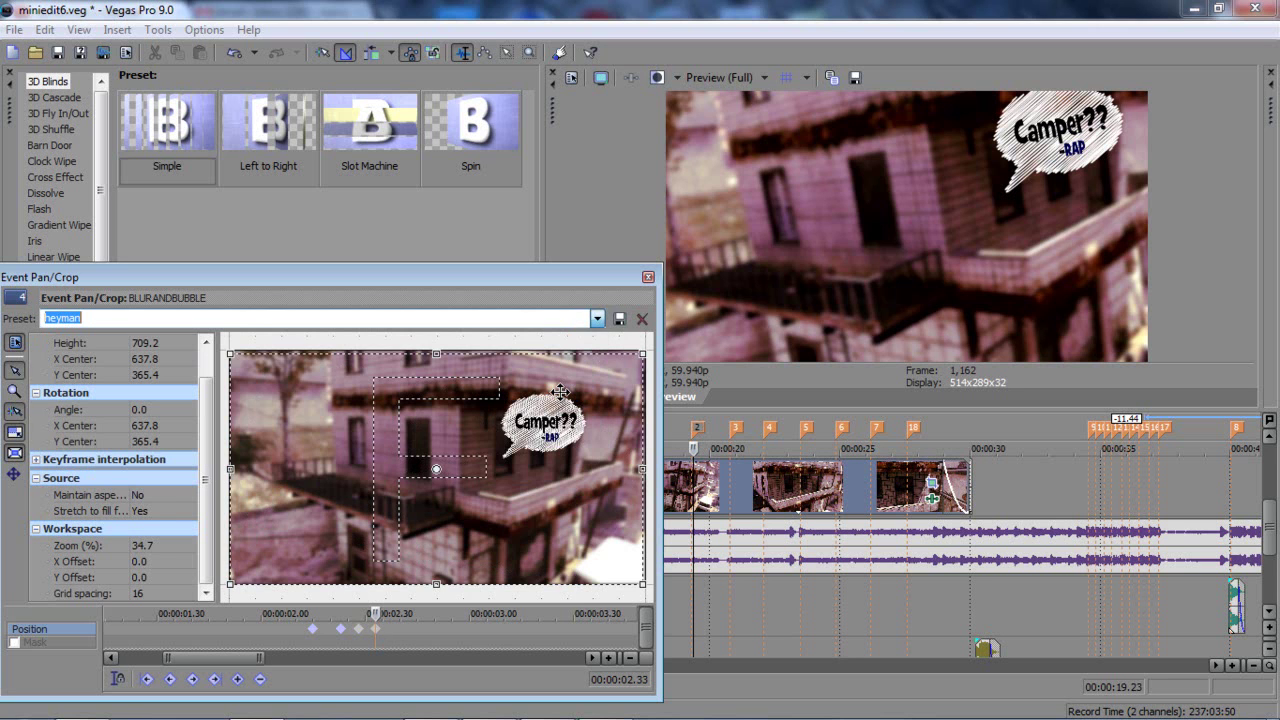
mouse_move(375, 613)
mouse_down()
mouse_move(345, 613)
mouse_move(359, 613)
mouse_up()
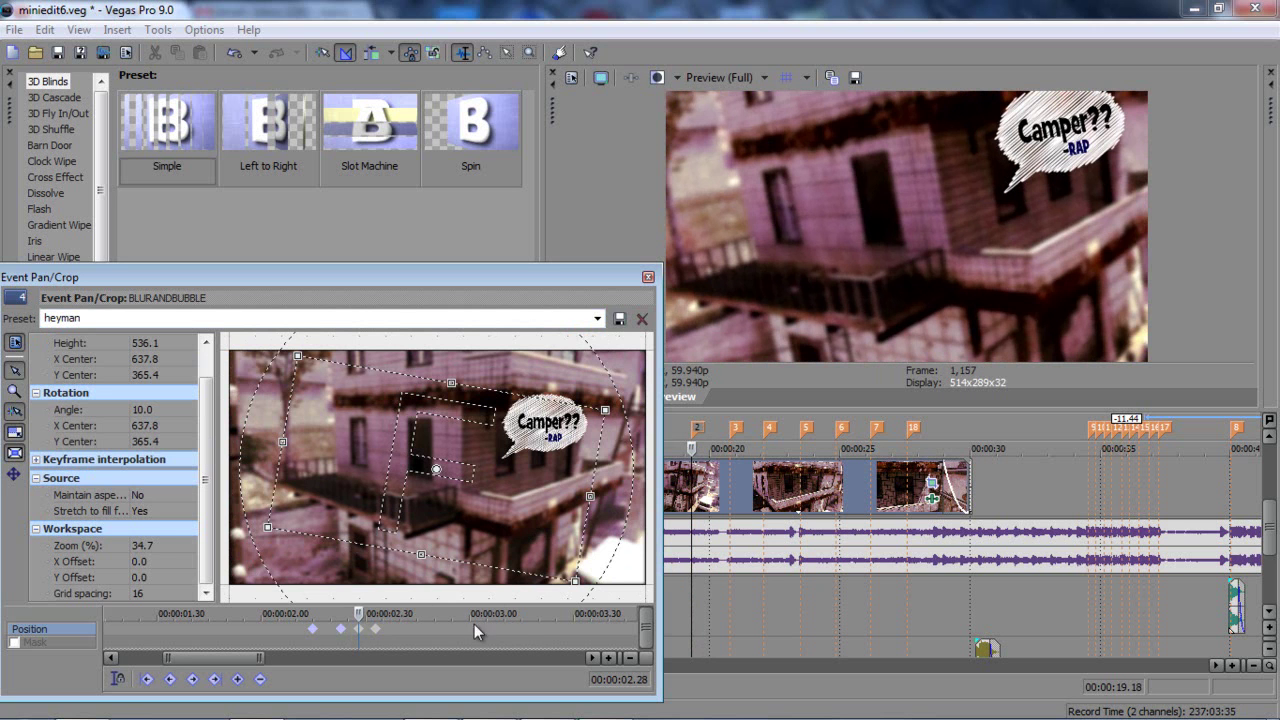
Step: Add a Position keyframe at 00:00:03.56, matching timeline marker 3, and set its rotation angle to 0.0
drag(358, 613, 630, 617)
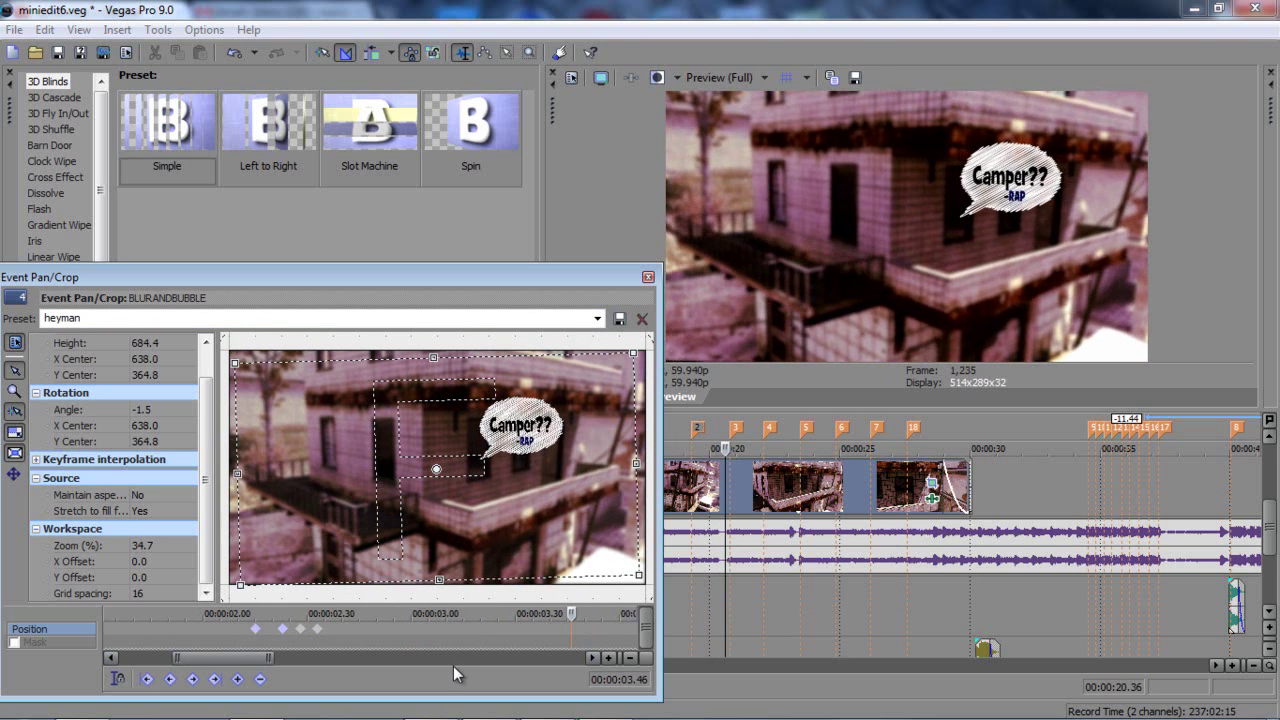
drag(237, 657, 274, 654)
click(357, 613)
drag(357, 613, 386, 617)
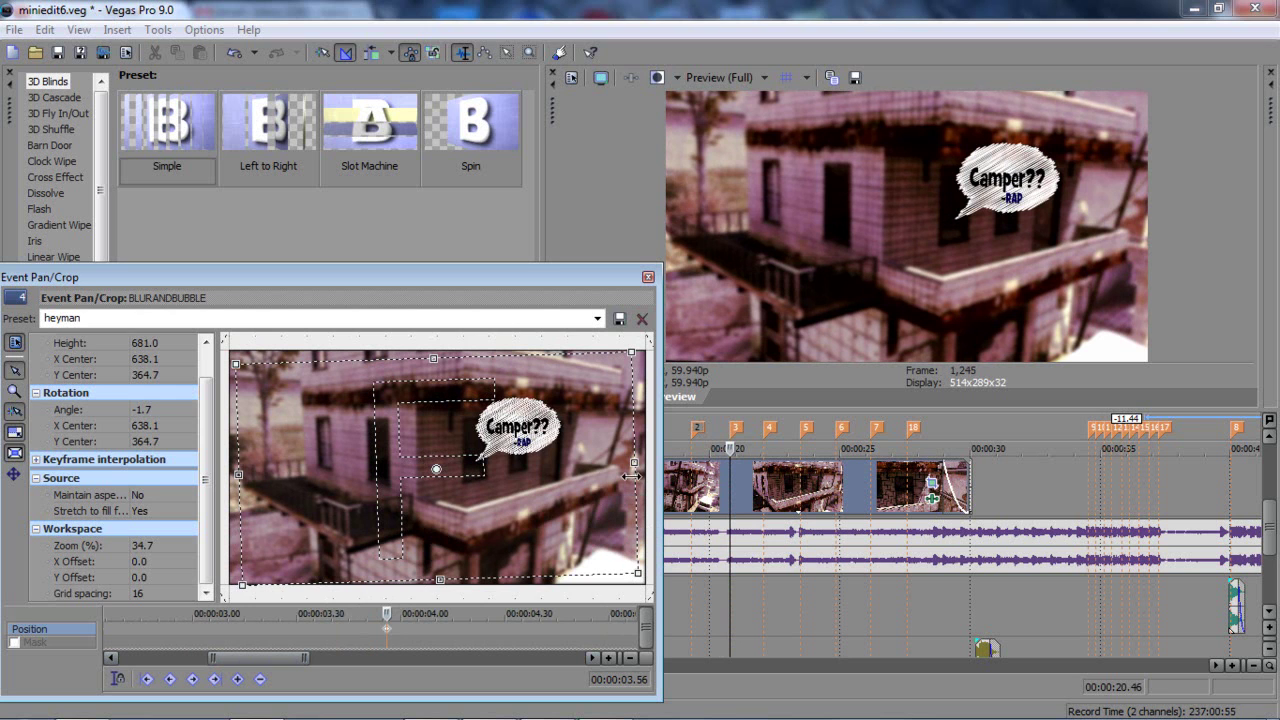
drag(637, 482, 637, 470)
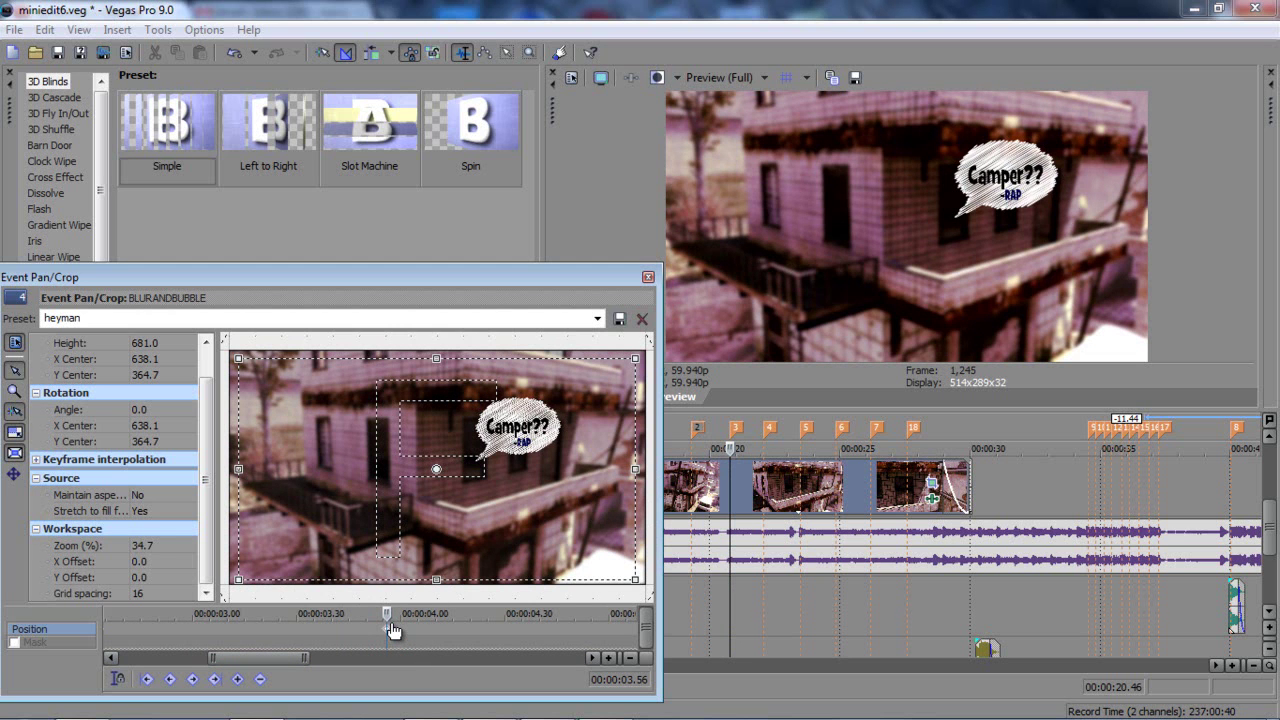
Step: Add a Position keyframe five frames before the marker 3 keyframe, at 00:00:03.51
key(Left)
key(Left)
key(Left)
key(Left)
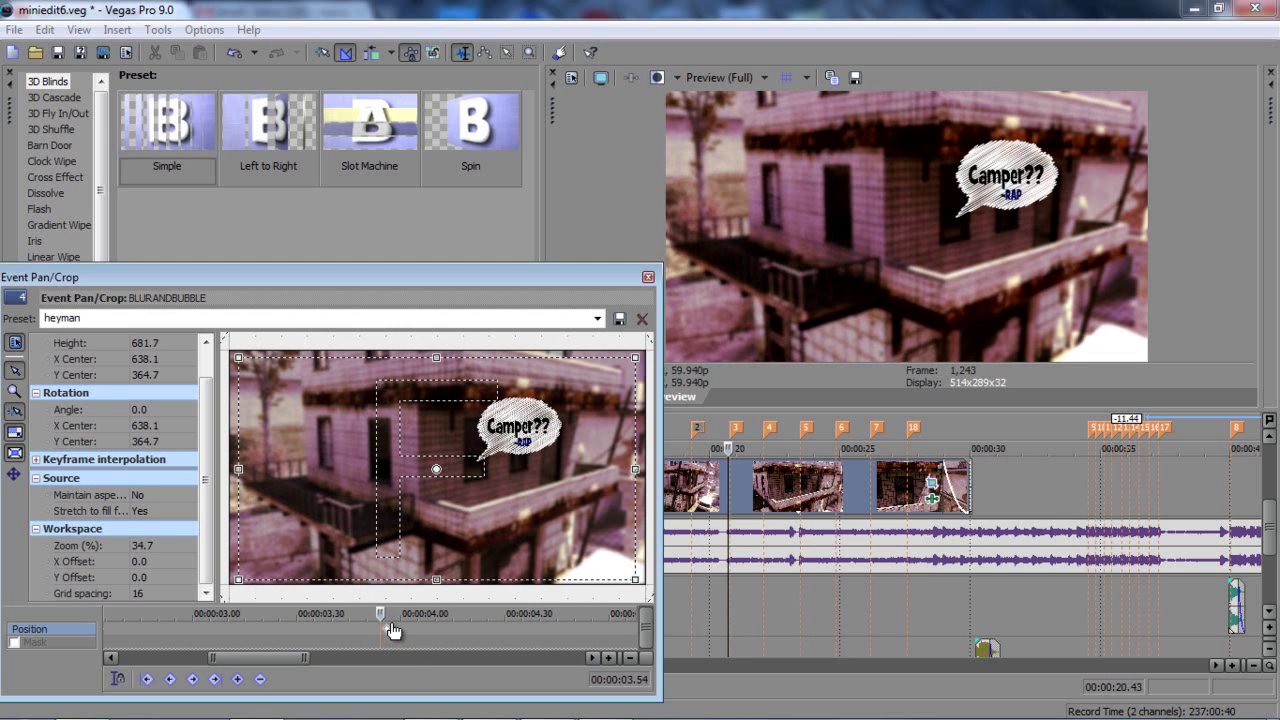
key(Left)
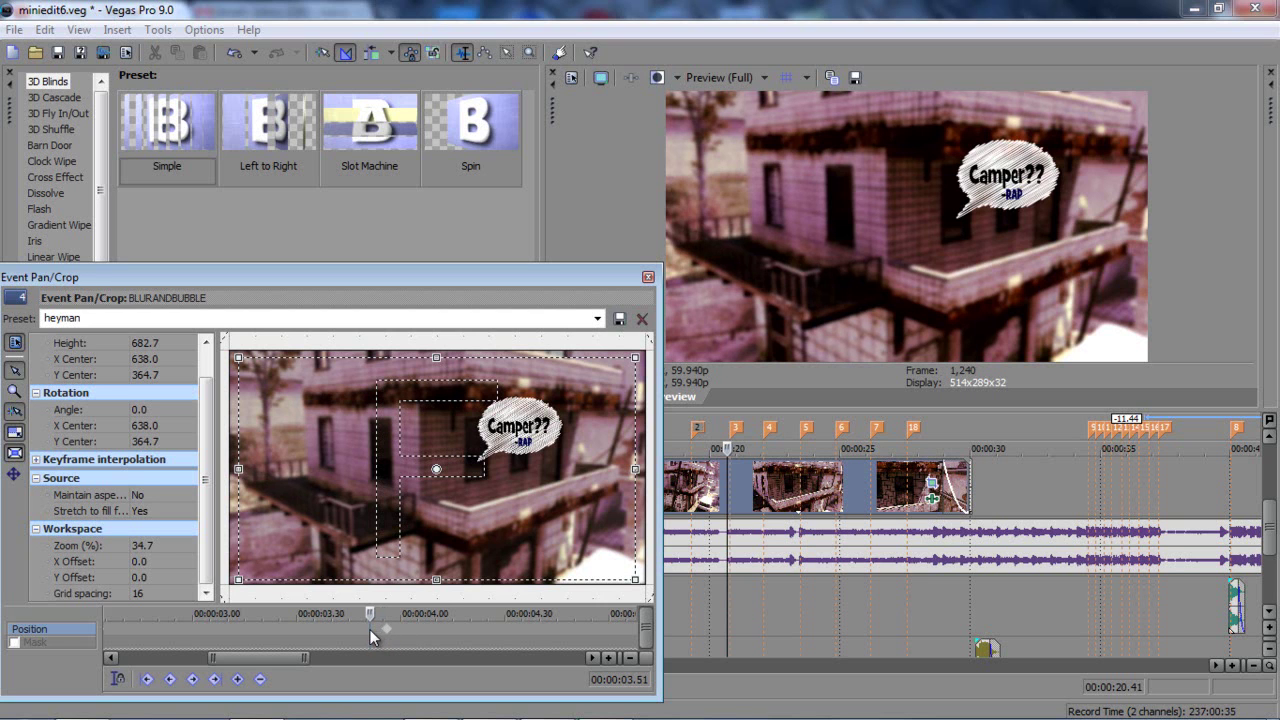
double_click(370, 627)
Step: Rotate the 00:00:03.56 keyframe's frame to an angle of 10.0 and shrink its crop to a height of 540.0
click(387, 635)
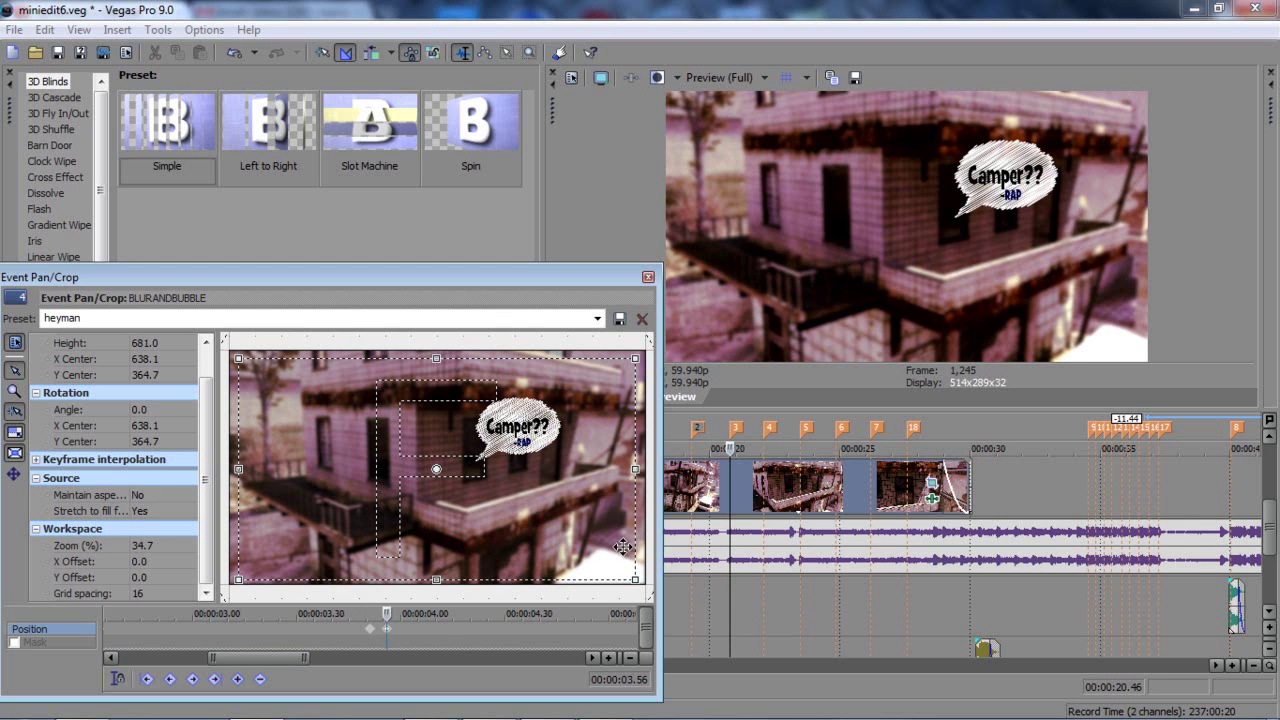
drag(643, 544, 643, 582)
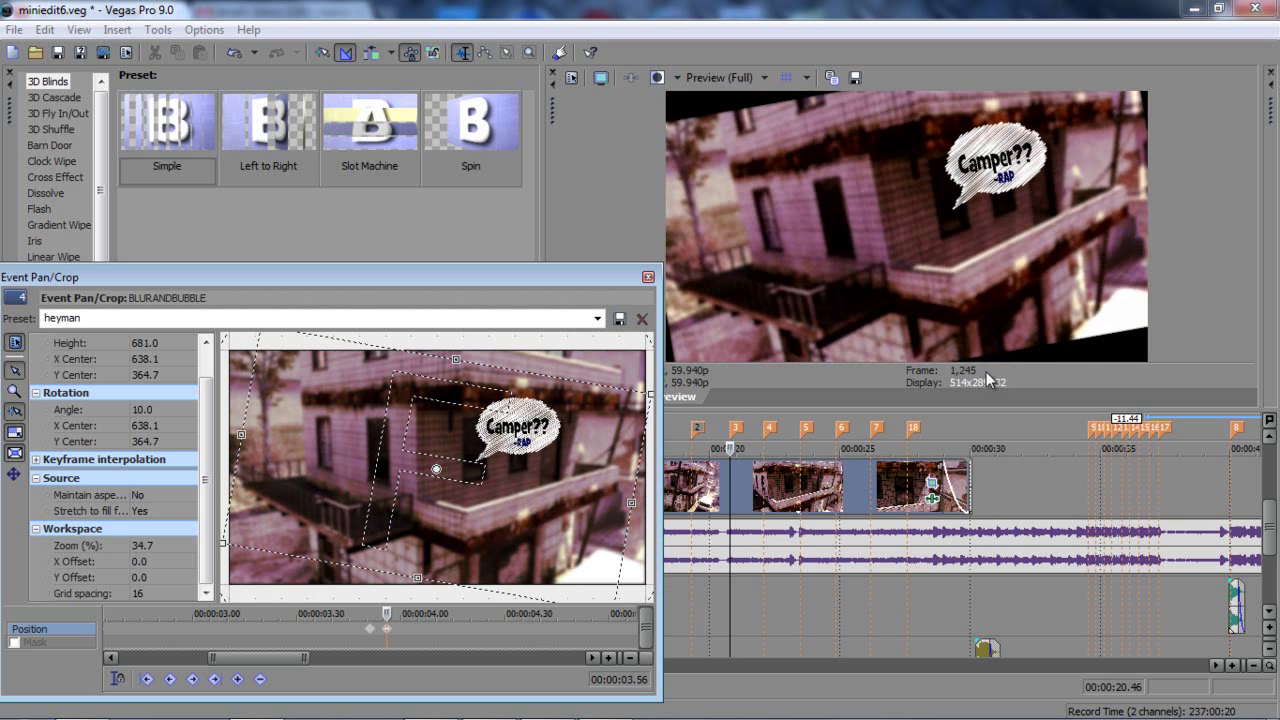
drag(655, 400, 633, 408)
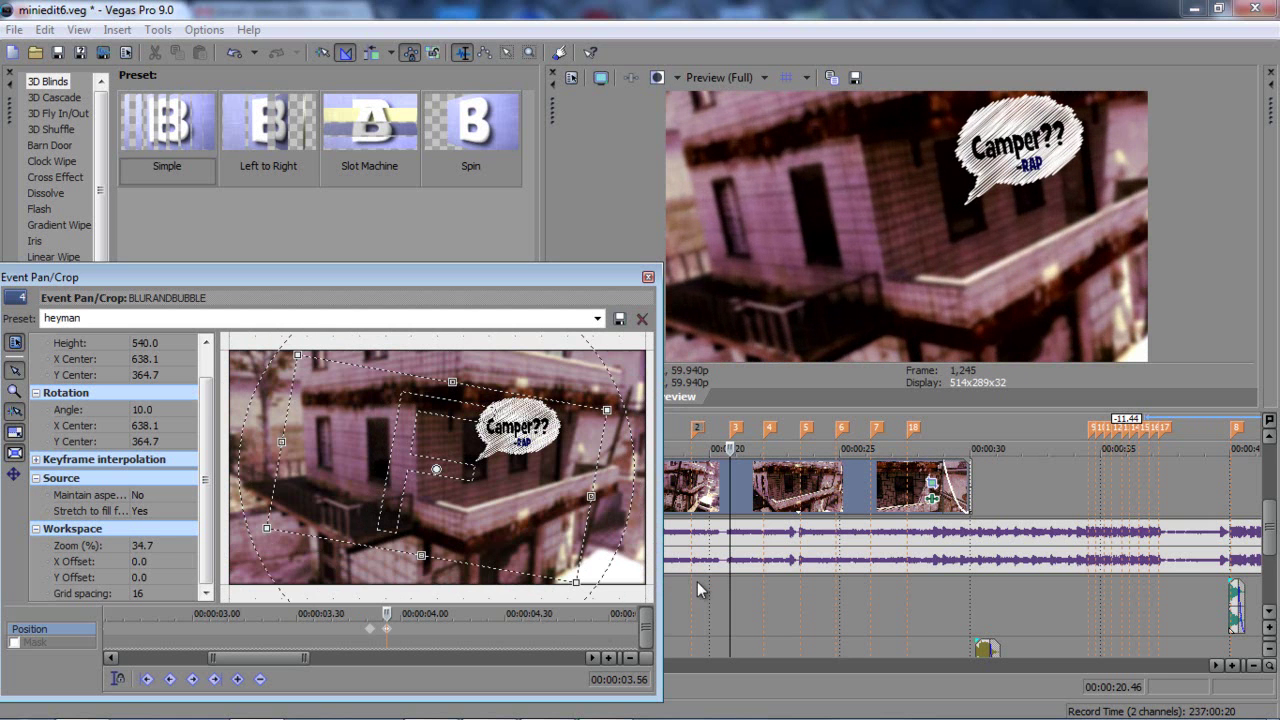
Step: Add a Position keyframe five frames after the marker 3 keyframe, at 00:00:04.01, with a rotation angle of 0.0
key(Right)
key(Right)
key(Right)
key(Right)
key(Right)
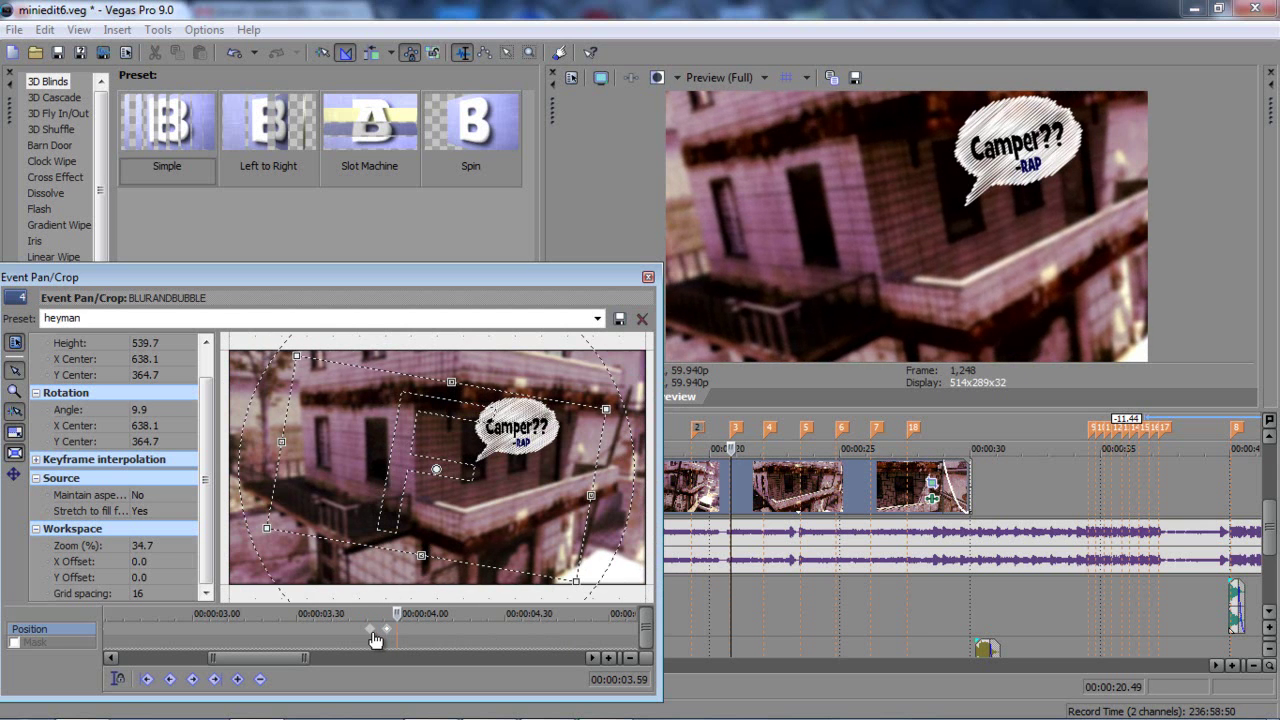
scroll(375, 640, up, 1)
drag(609, 546, 621, 518)
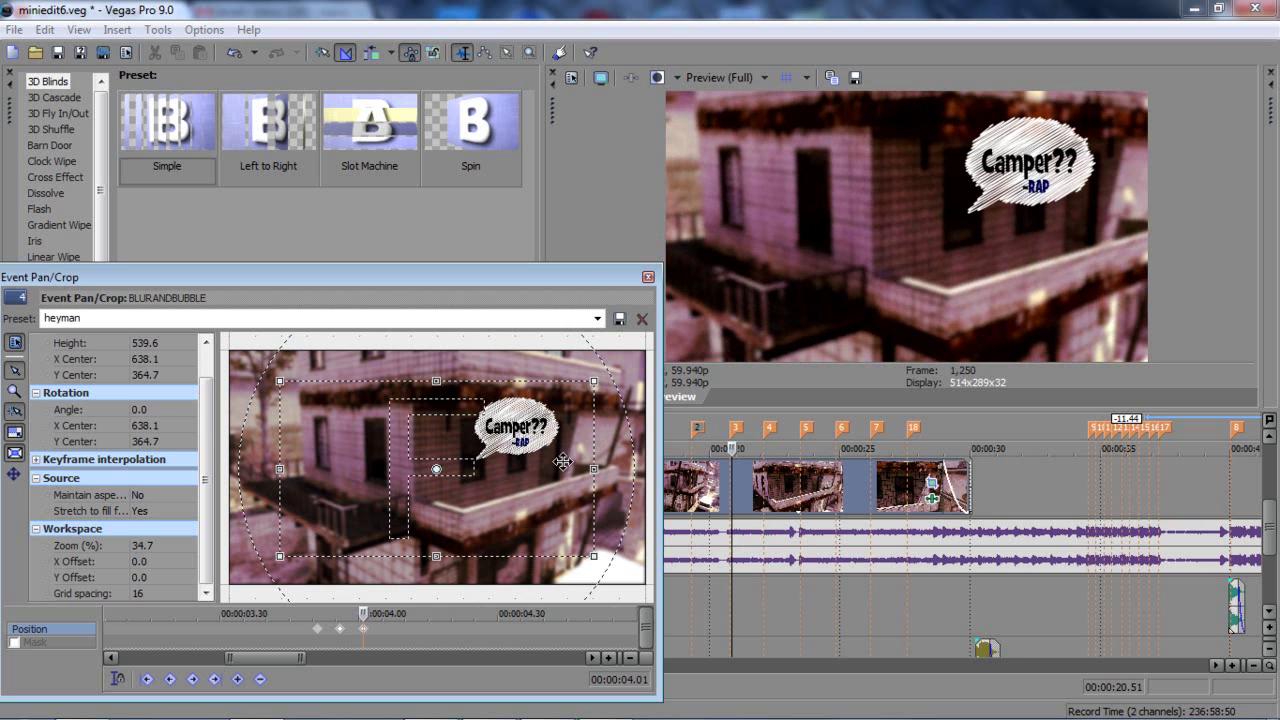
Step: Close the Pan/Crop settings and preview the timeline from 00:00:18.33 with track 5's volume lowered to -16.6 dB
click(647, 277)
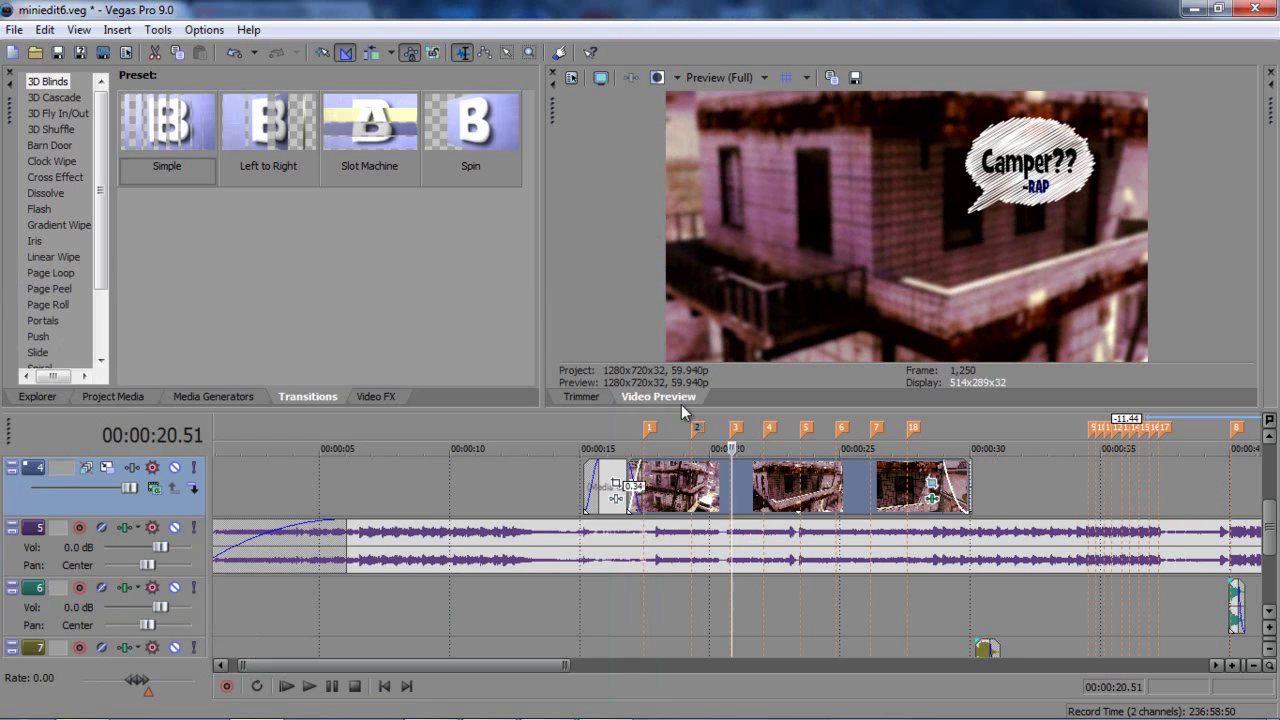
click(672, 437)
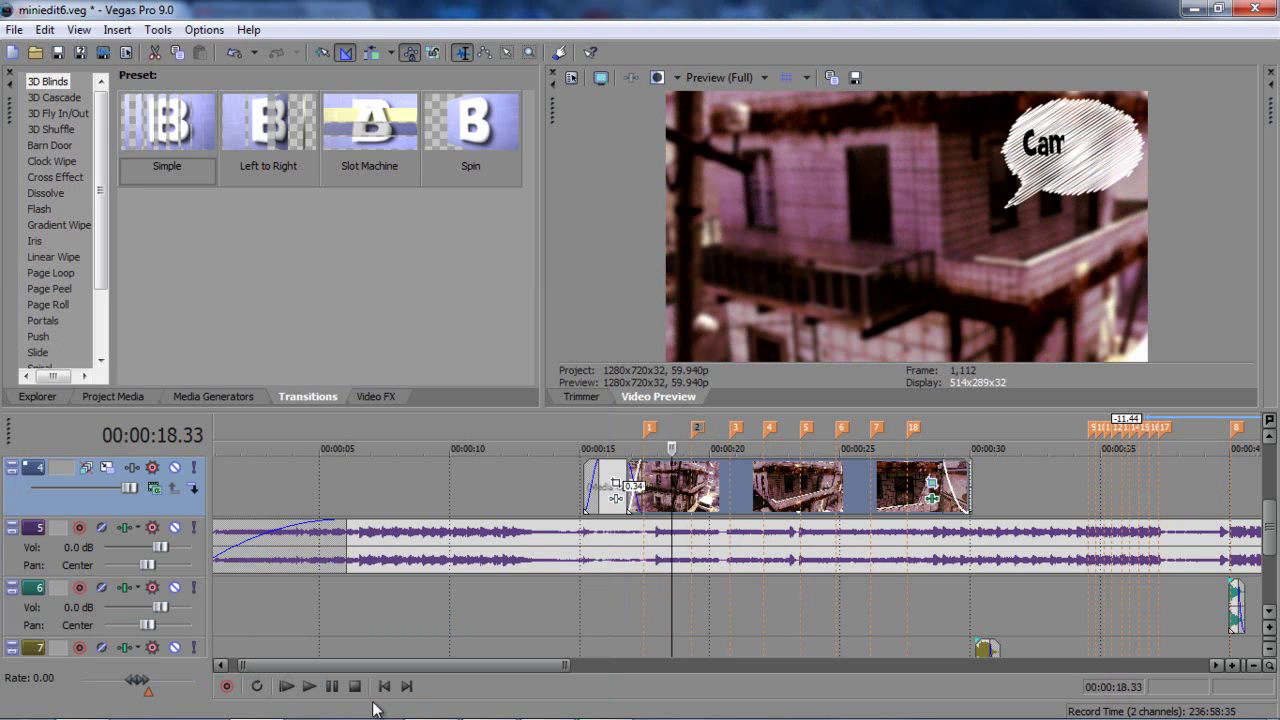
mouse_move(130, 497)
click(331, 694)
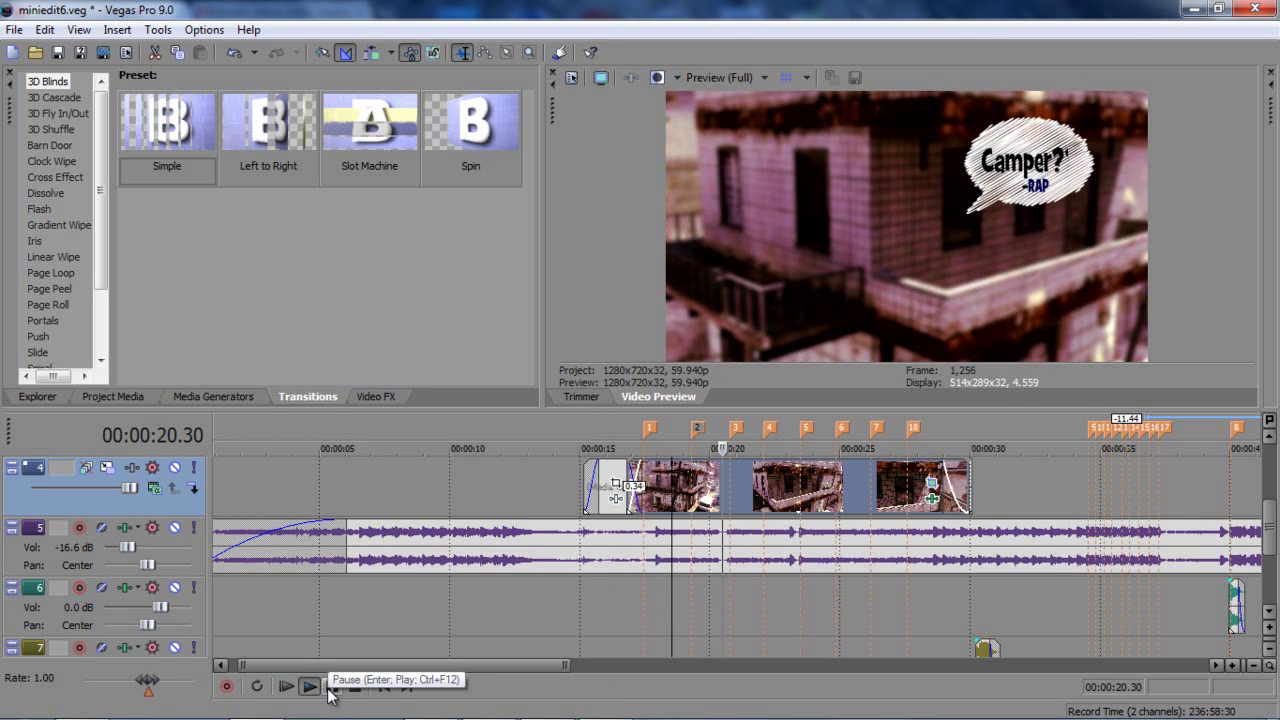
click(331, 690)
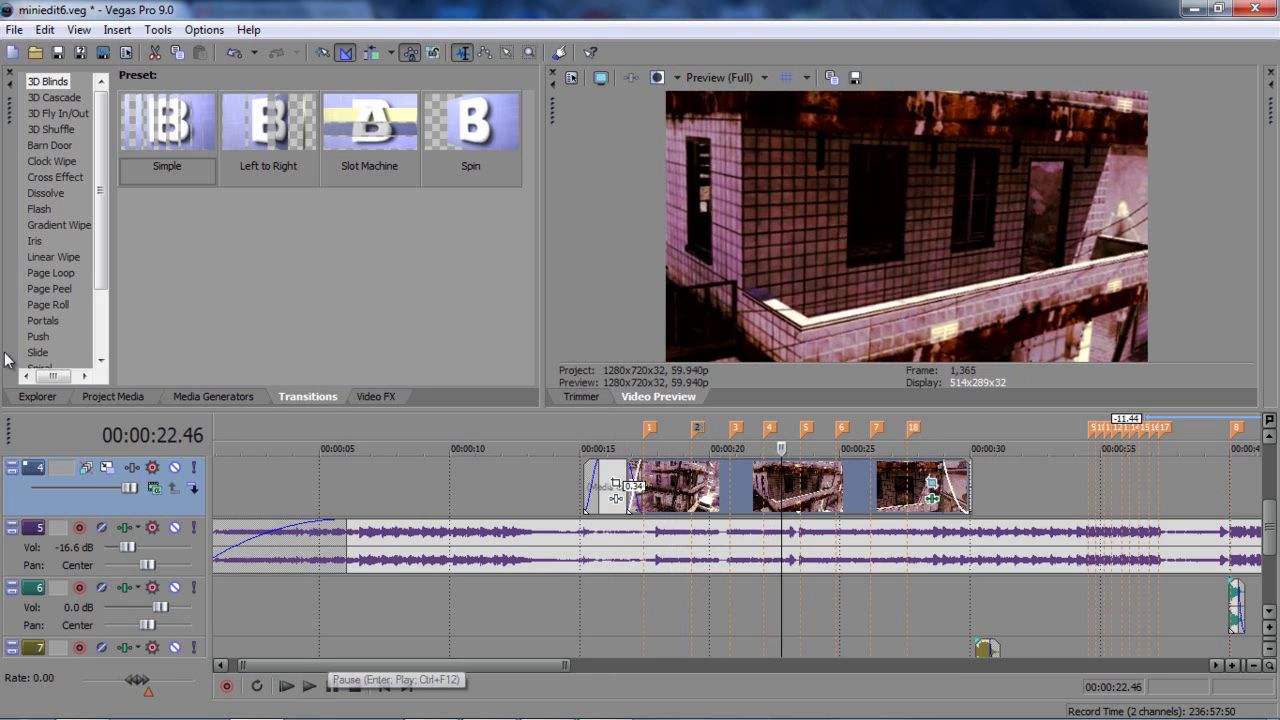